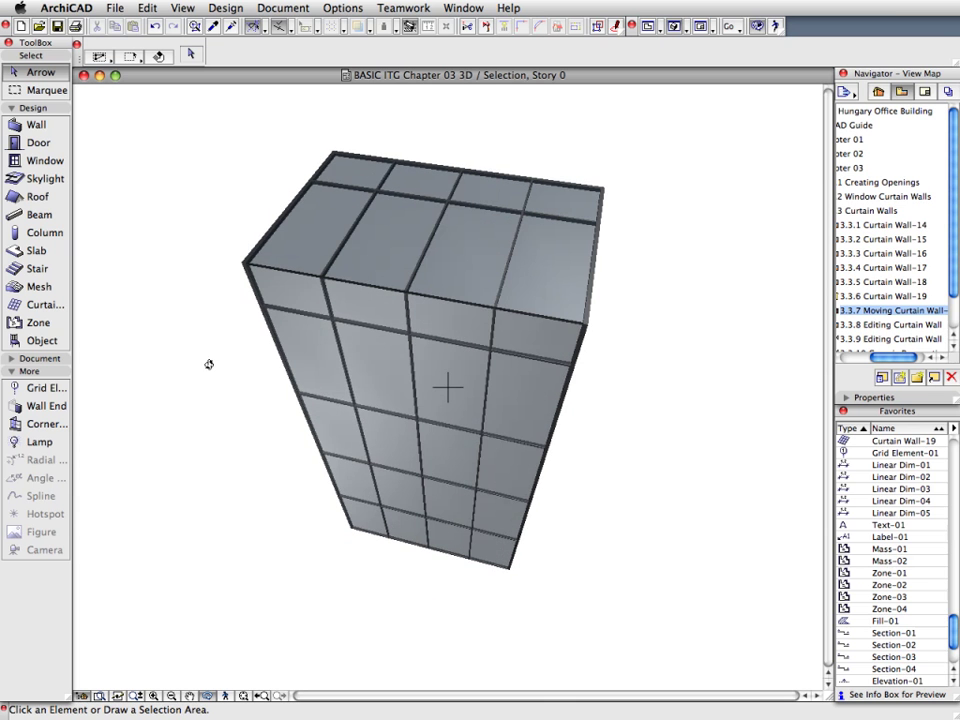
# Orbit the curtain-wall model around and down to a flatter viewing angle.
pyautogui.moveTo(195, 357); pyautogui.dragTo(456, 274)
pyautogui.moveTo(191, 574); pyautogui.dragTo(261, 530)
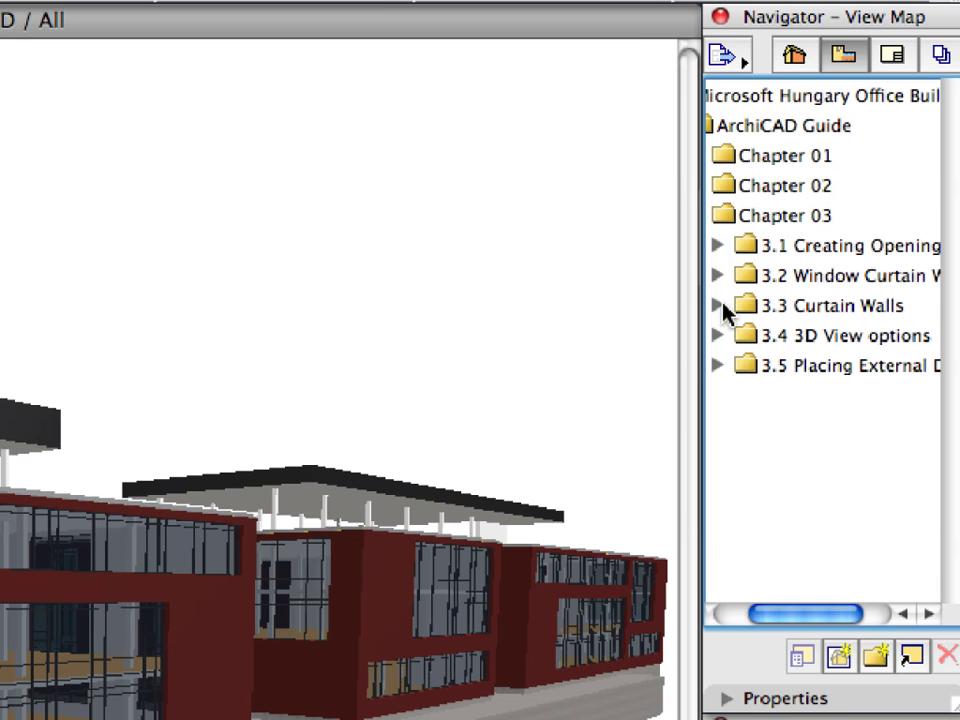
# Open view 3.3.1 Curtain Wall-14 on the Third Floor and load the Curtain Wall-14 favorite.
pyautogui.click(740, 310)
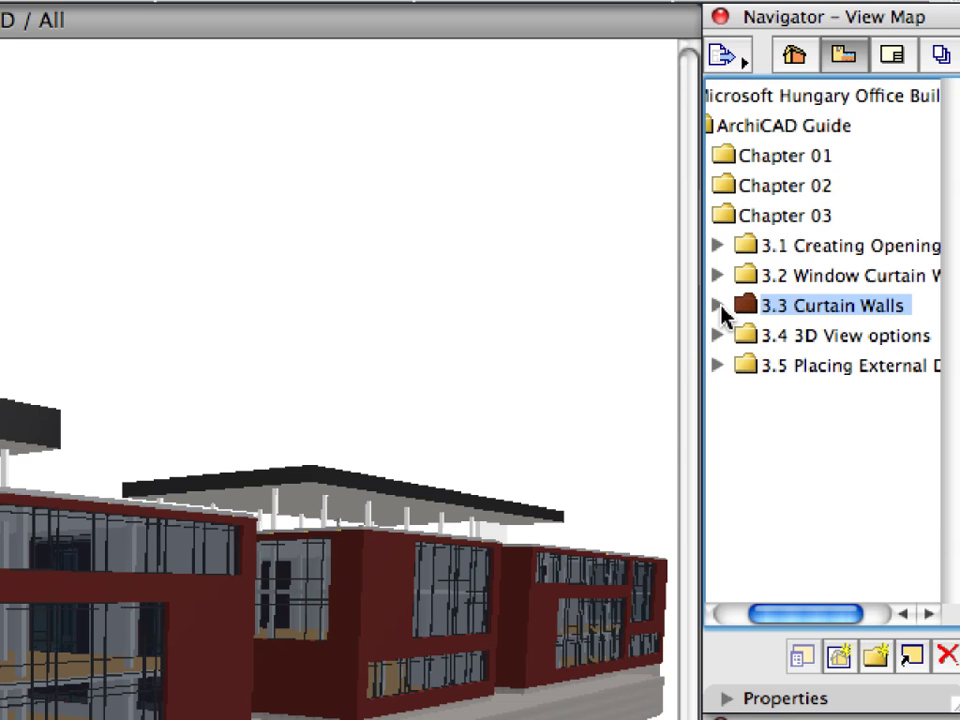
pyautogui.click(719, 305)
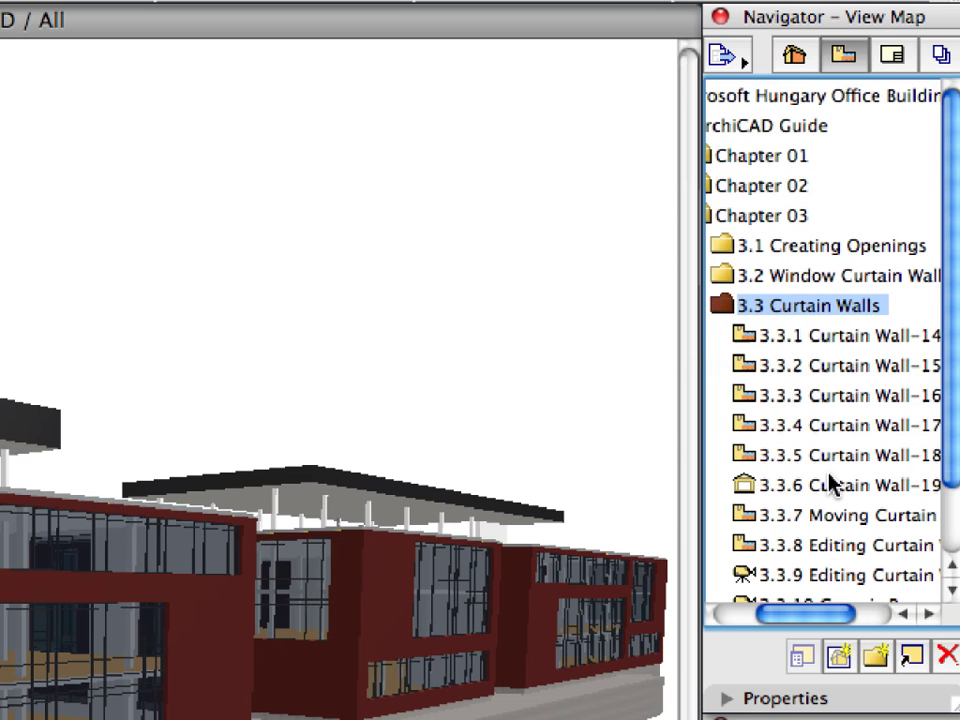
pyautogui.doubleClick(826, 337)
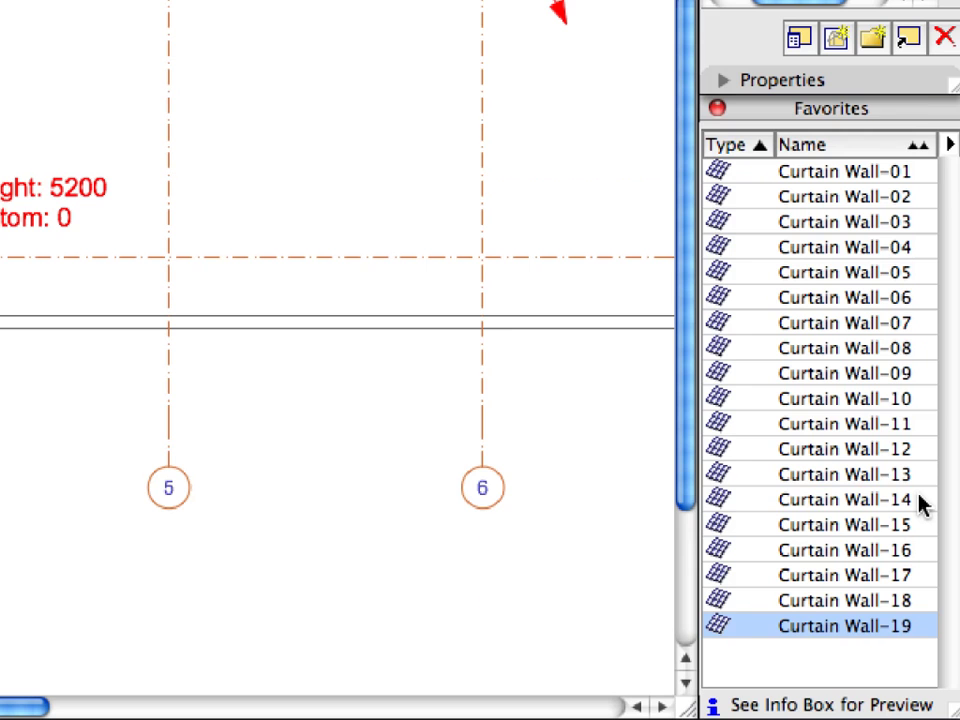
pyautogui.click(920, 502)
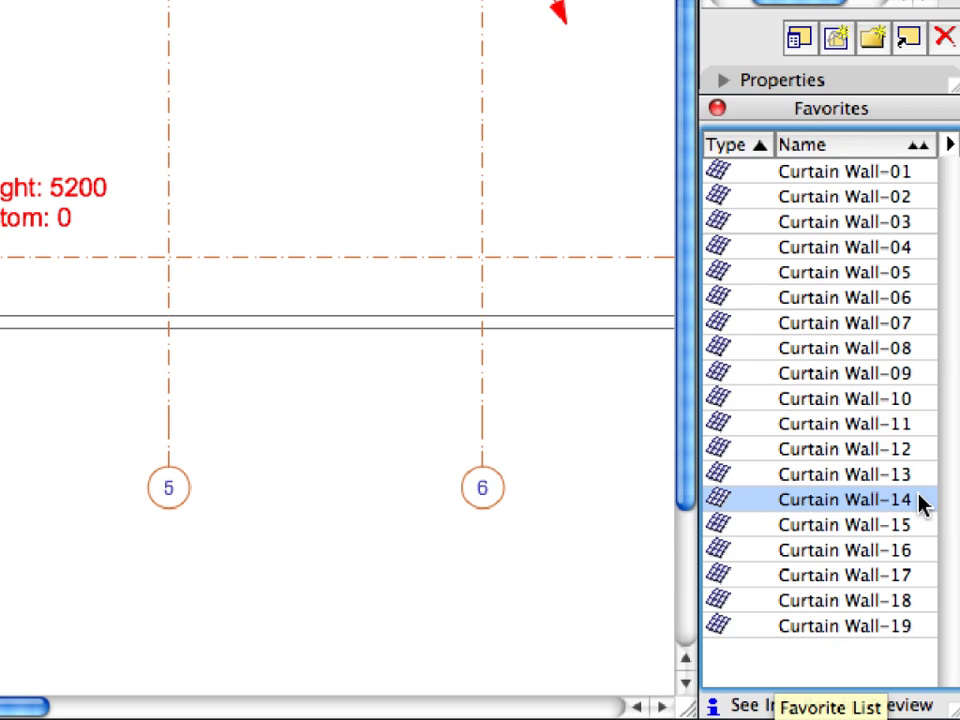
# Draw a Curtain Wall-14 wall from 1.1 to 1.2 with its bottom offset changed from 600 to 0.
pyautogui.click(154, 390)
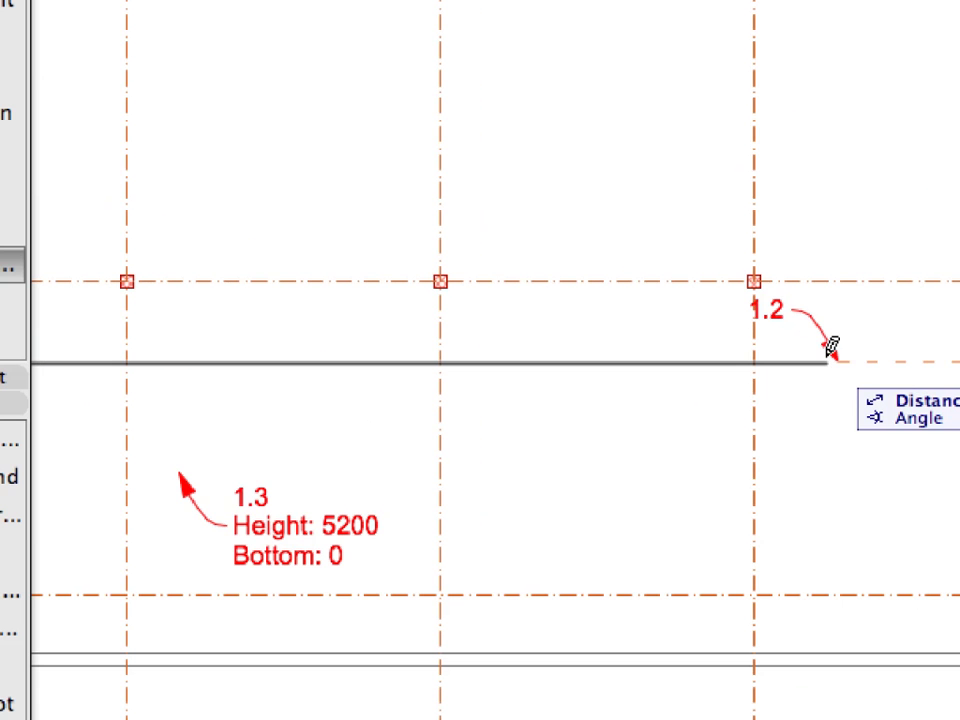
pyautogui.click(838, 362)
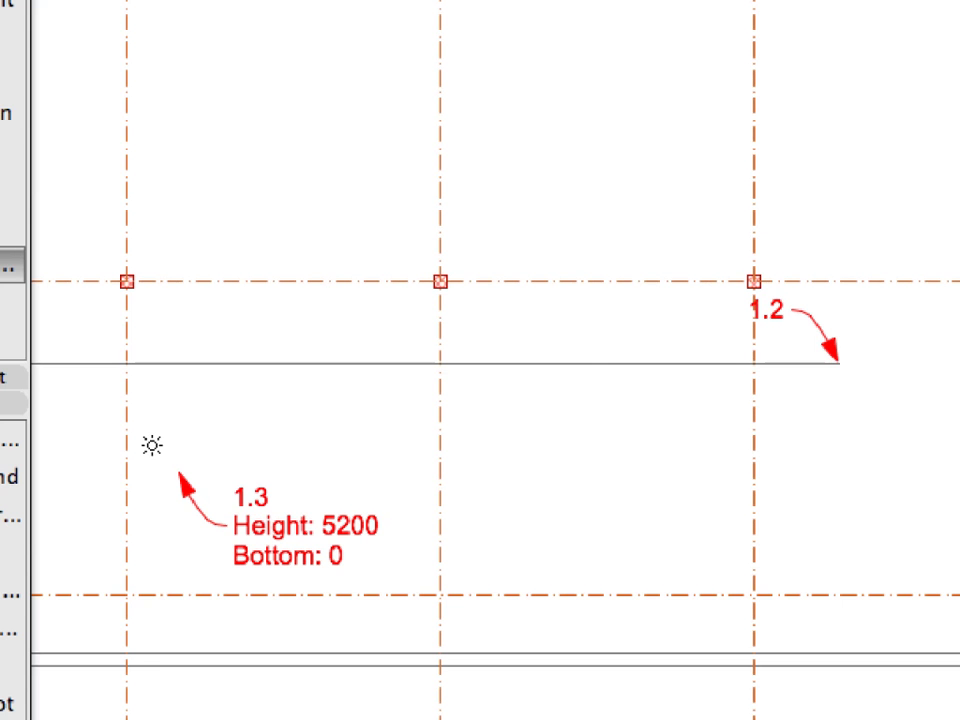
pyautogui.click(152, 446)
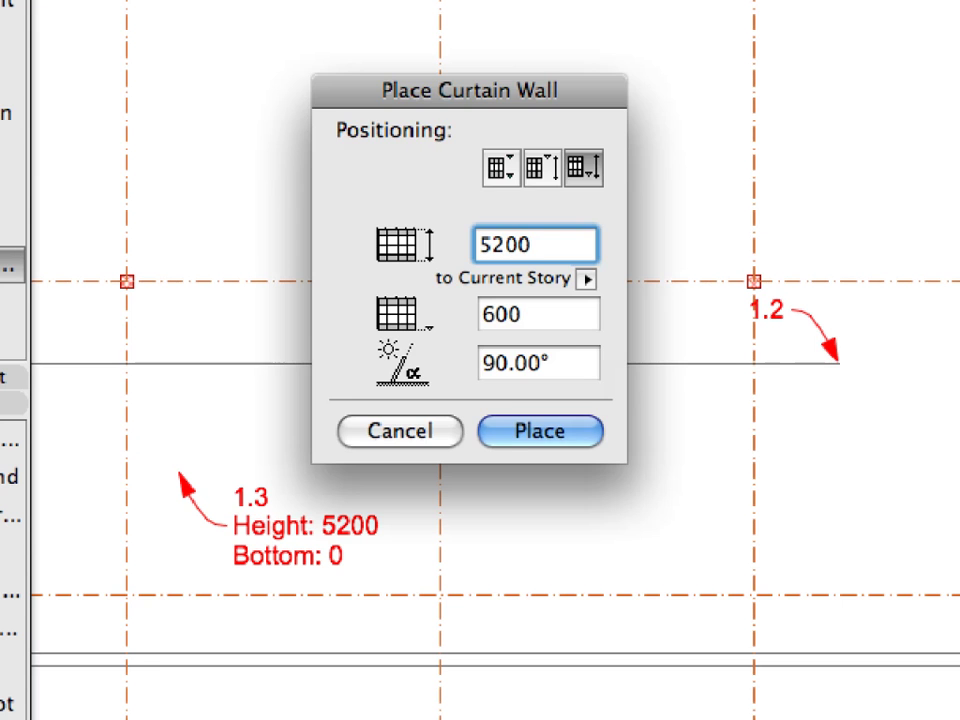
pyautogui.click(542, 320)
pyautogui.moveTo(542, 320); pyautogui.dragTo(467, 315)
pyautogui.write('0')
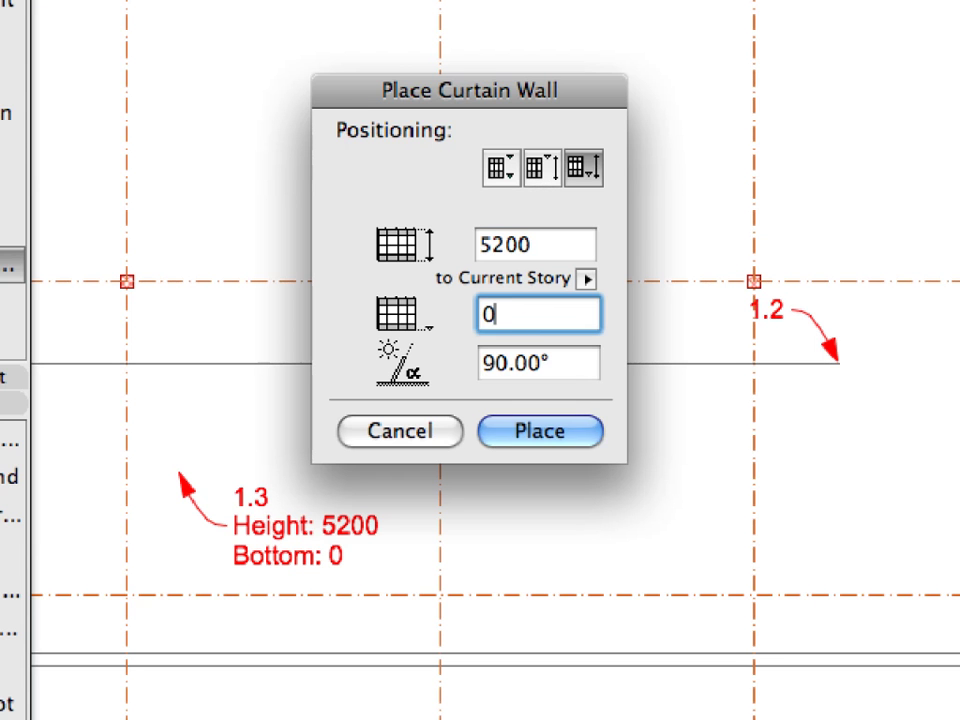
pyautogui.click(570, 430)
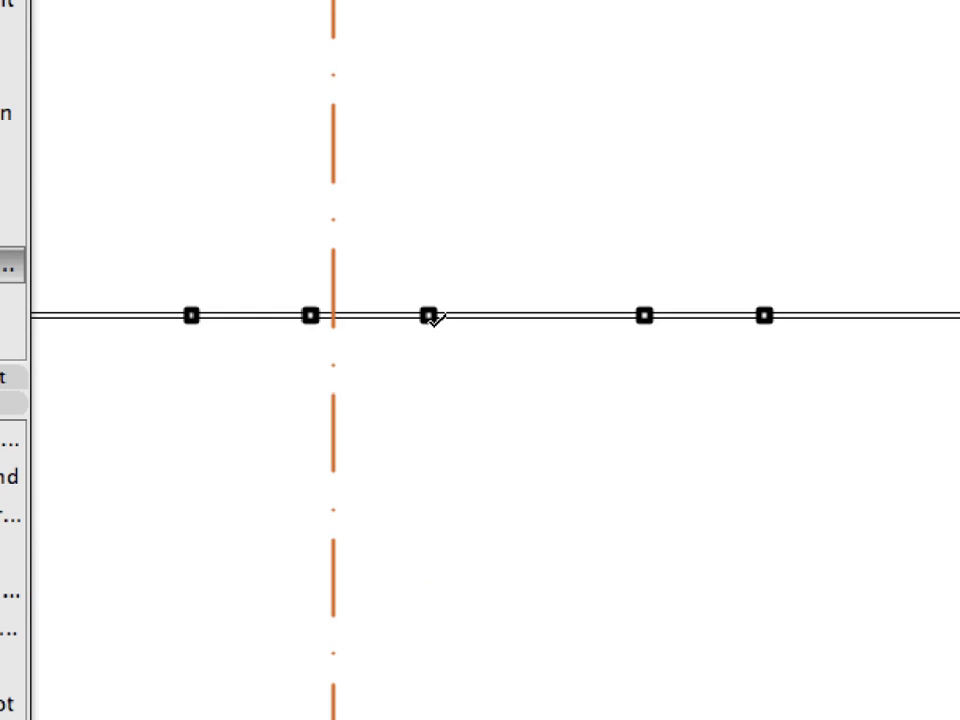
pyautogui.click(430, 318)
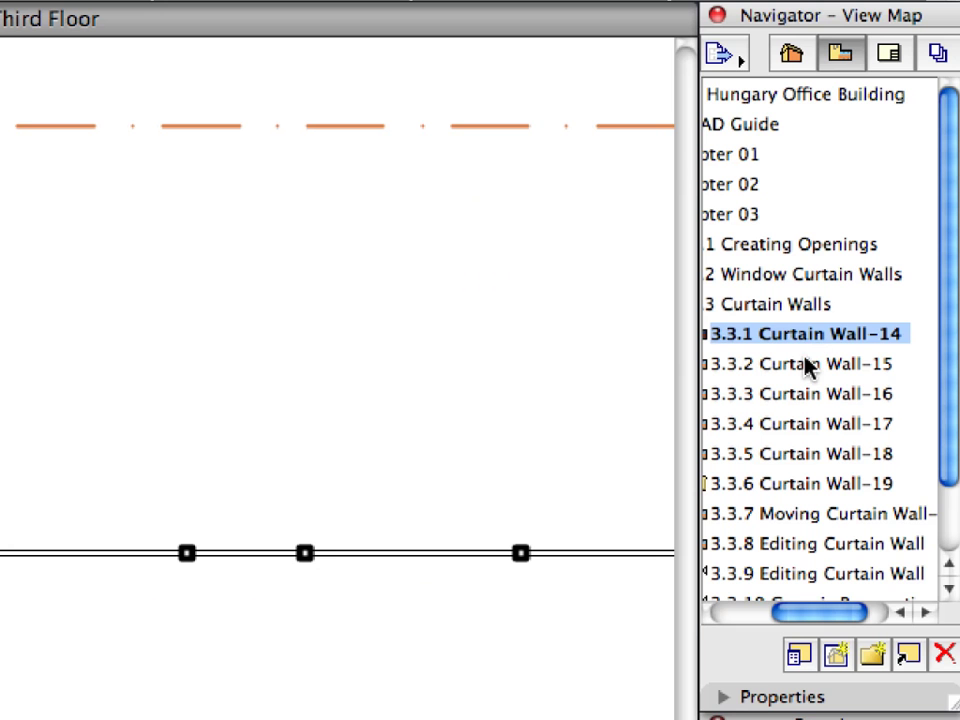
# Place a second curtain wall from 1.1 to 1.2 using the Curtain Wall-15 favorite.
pyautogui.doubleClick(806, 364)
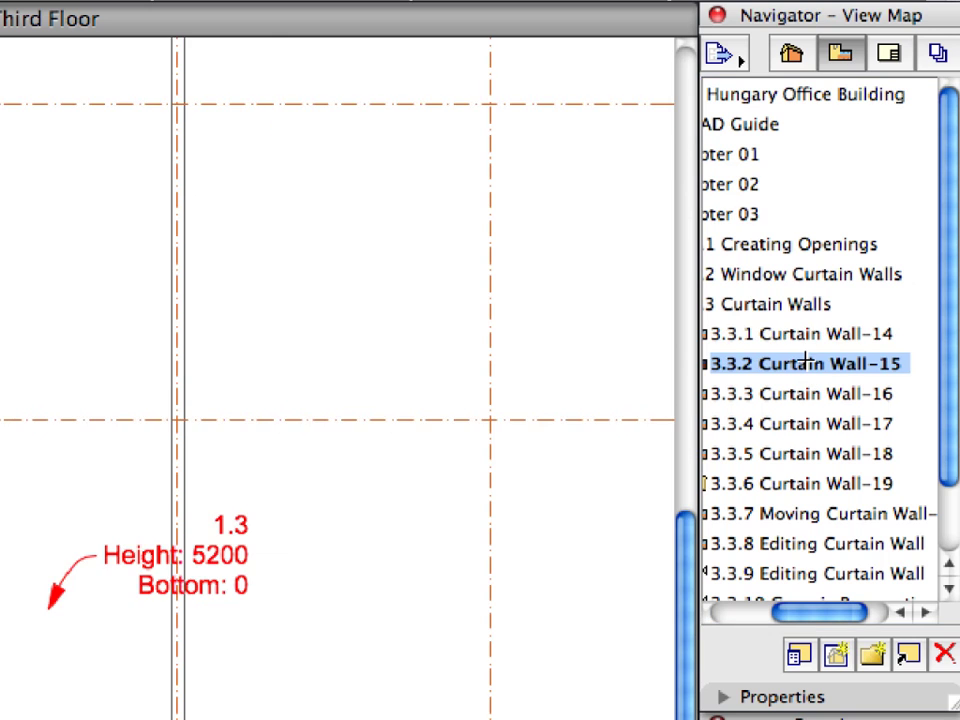
pyautogui.click(784, 534)
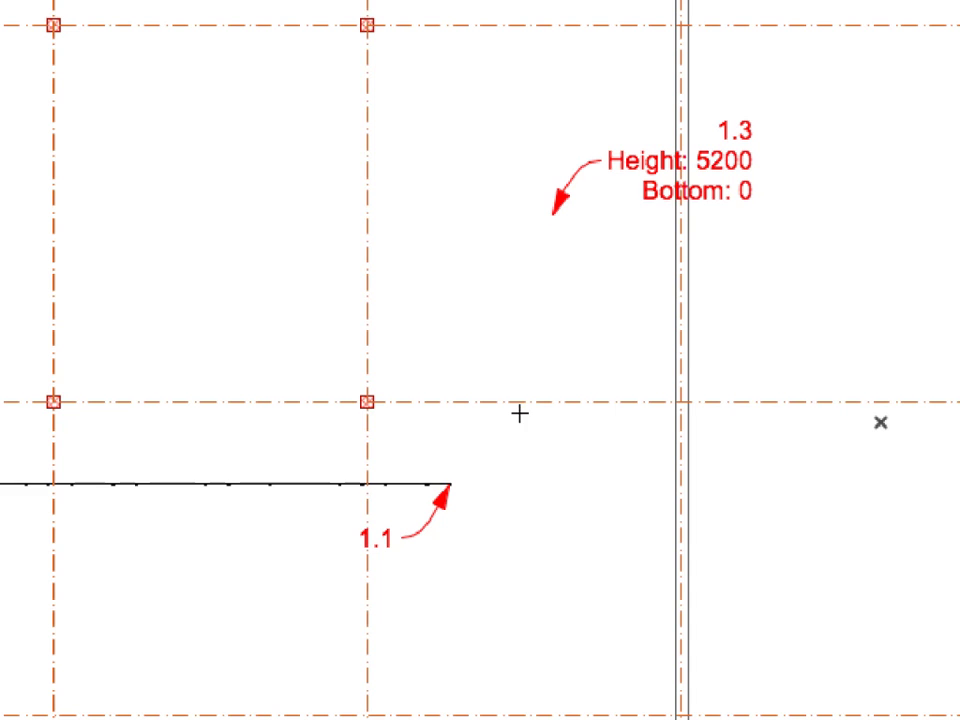
pyautogui.click(449, 484)
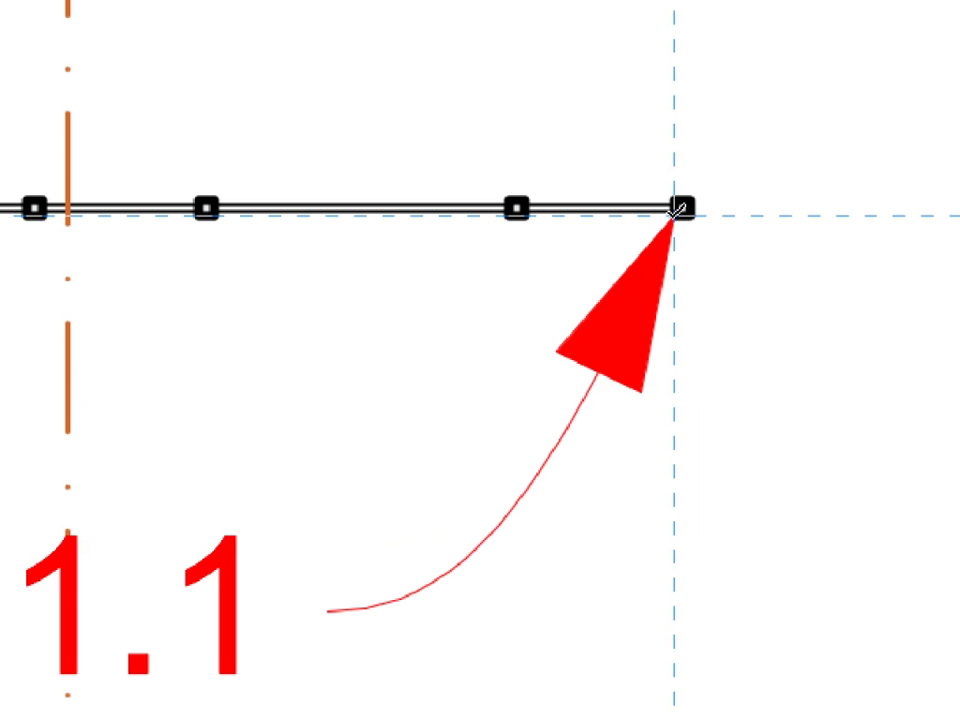
pyautogui.click(677, 210)
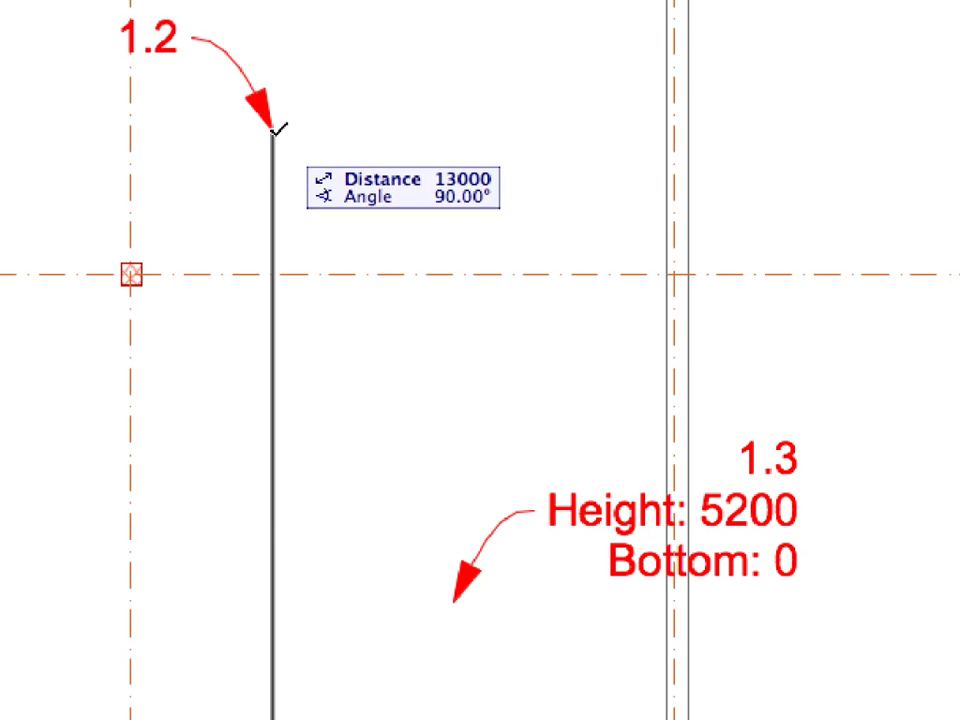
pyautogui.click(272, 130)
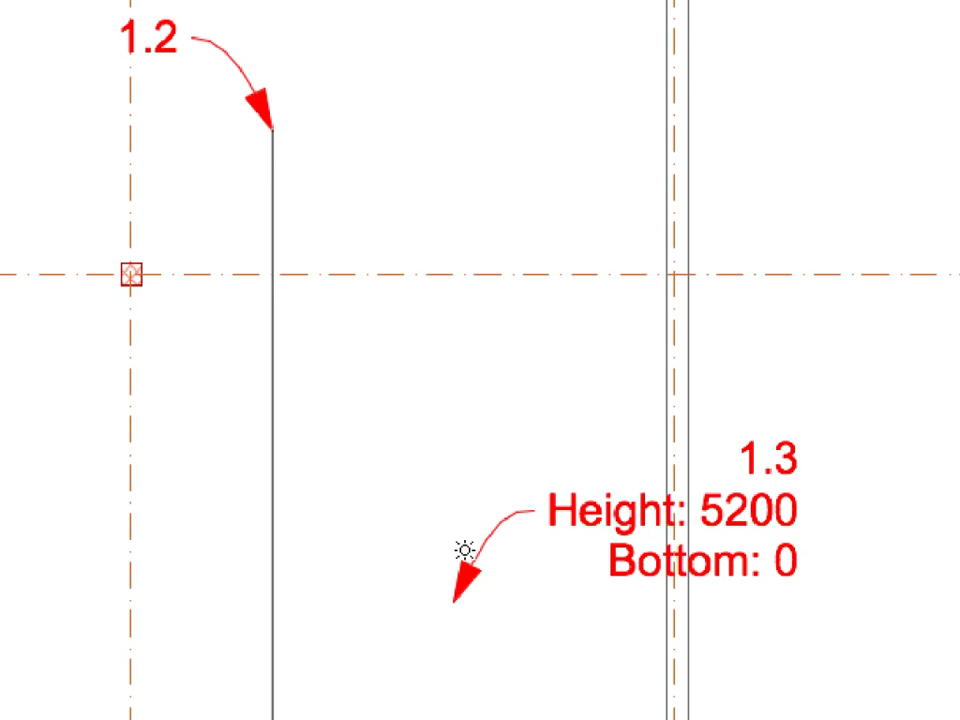
pyautogui.click(531, 612)
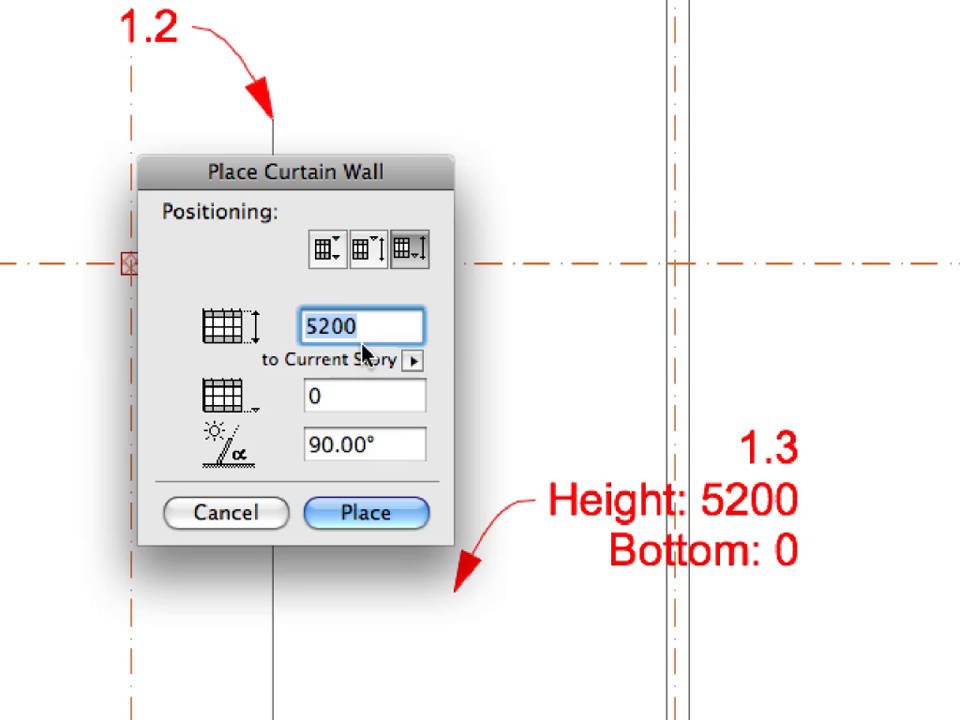
pyautogui.click(343, 404)
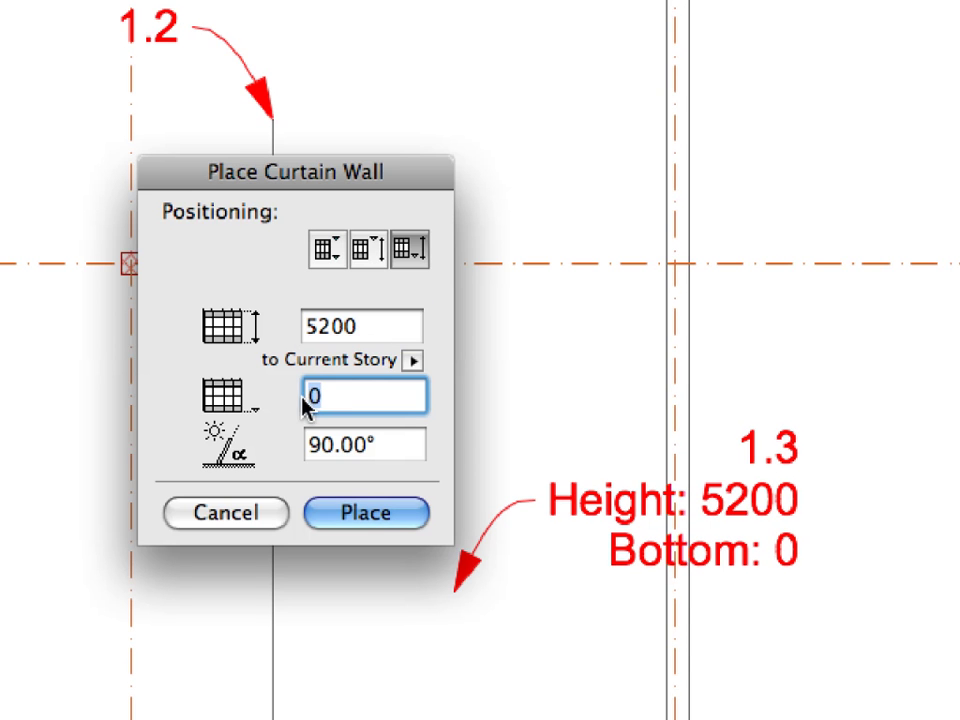
pyautogui.click(385, 515)
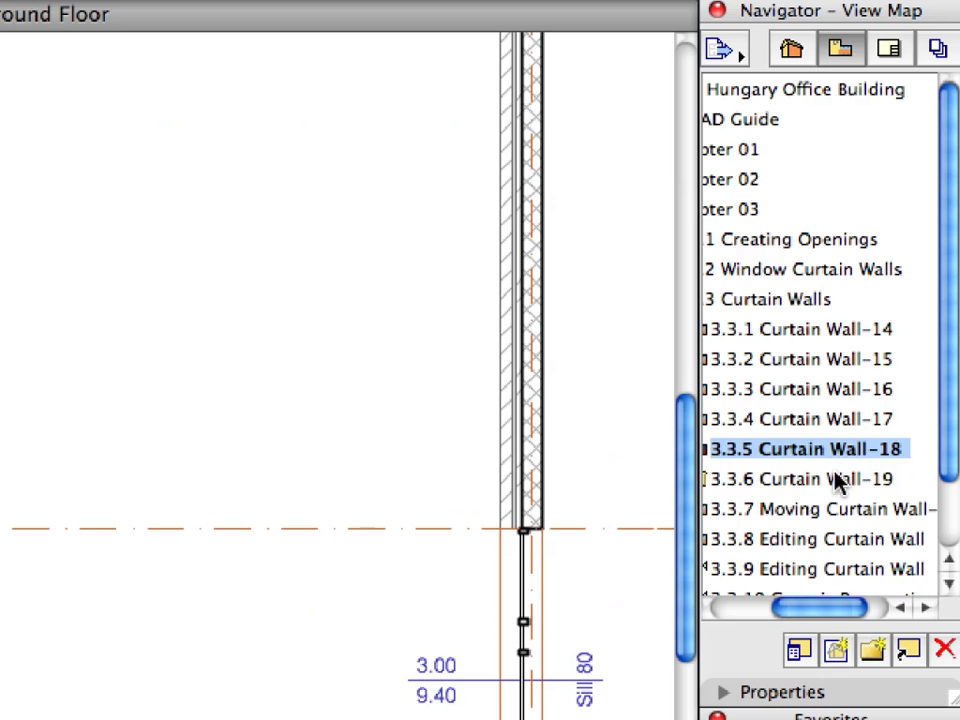
# Open section view 3.3.6 Curtain Wall-19 and load the Curtain Wall-19 favorite.
pyautogui.click(873, 300)
pyautogui.doubleClick(778, 481)
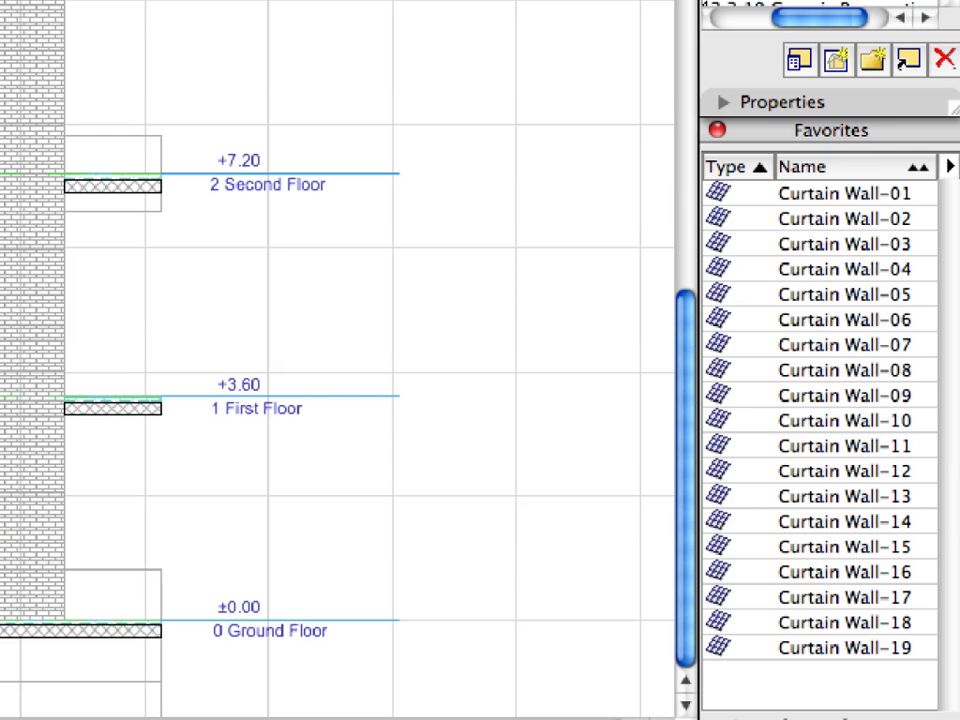
pyautogui.click(770, 622)
pyautogui.click(765, 650)
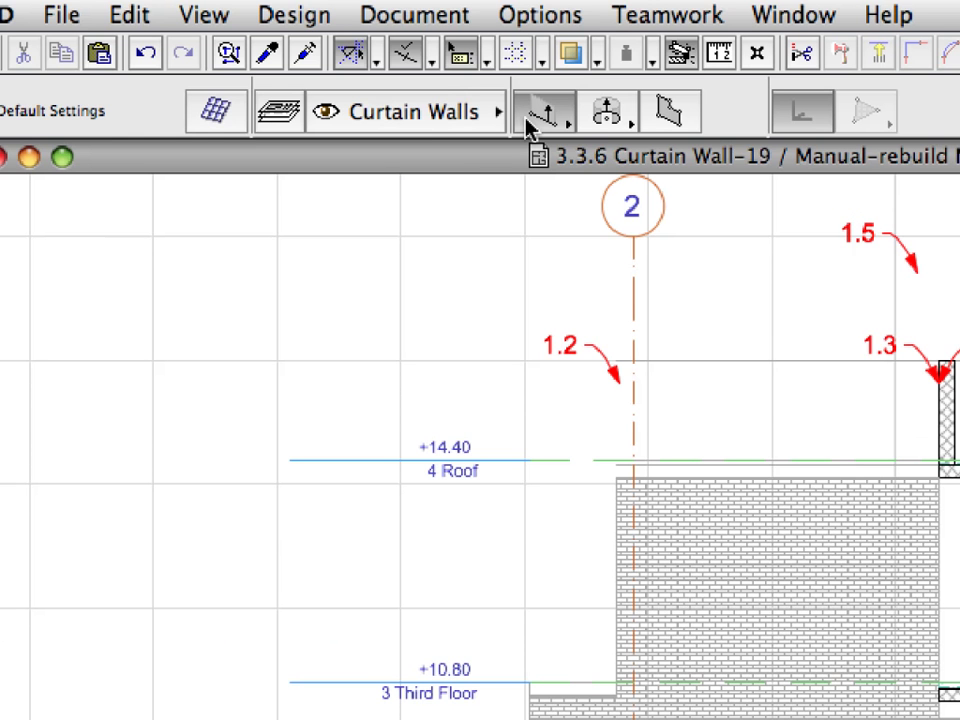
# Switch to the second geometry input method and turn off Grid Display.
pyautogui.click(528, 122)
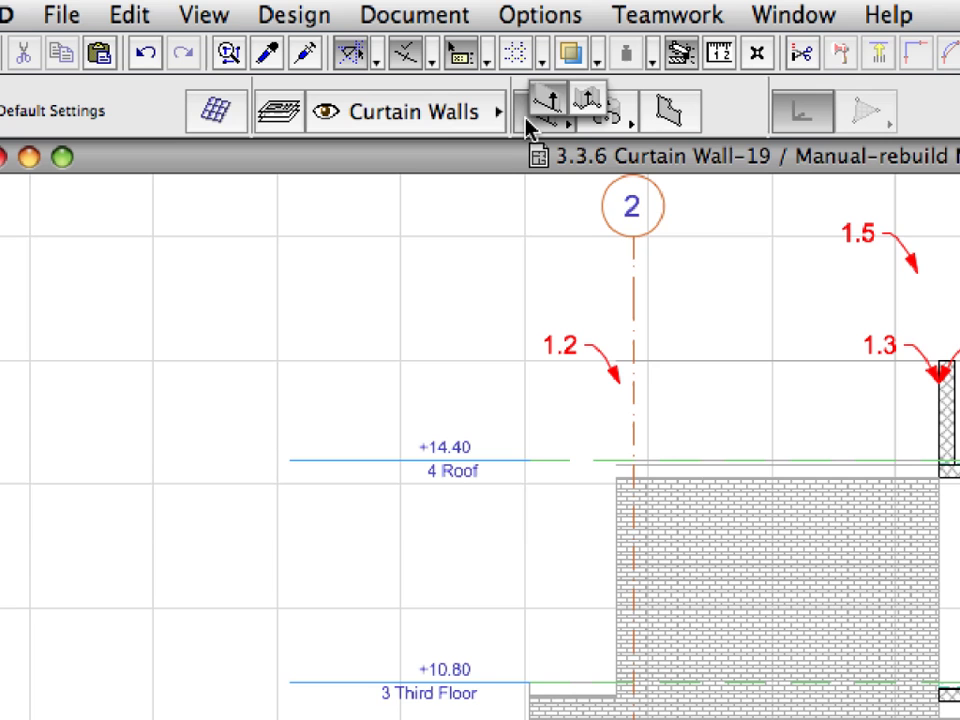
pyautogui.click(589, 110)
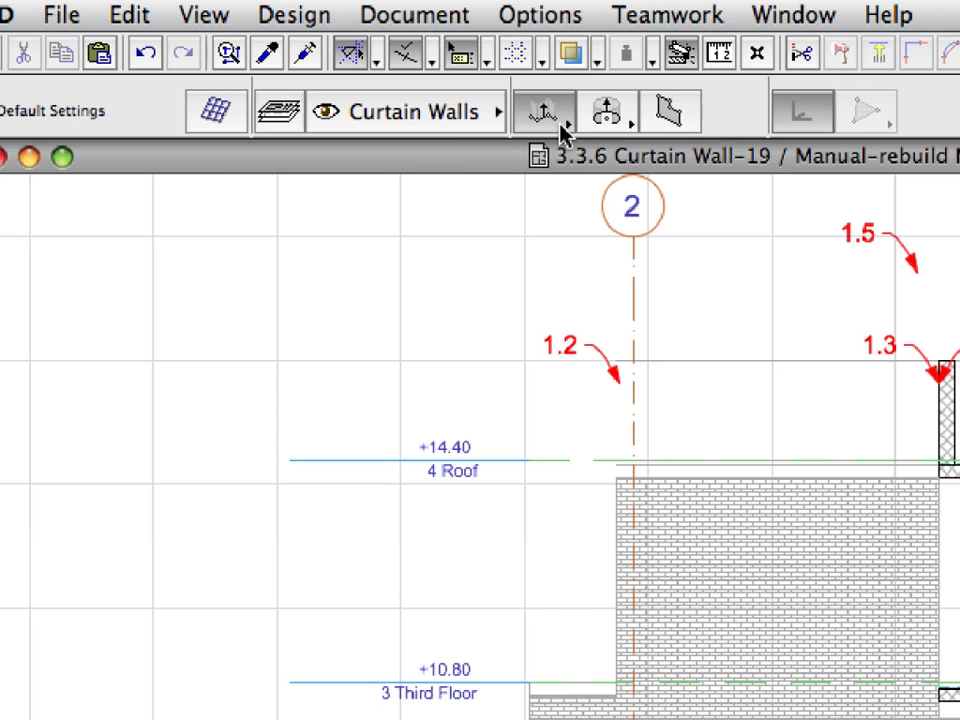
pyautogui.click(207, 20)
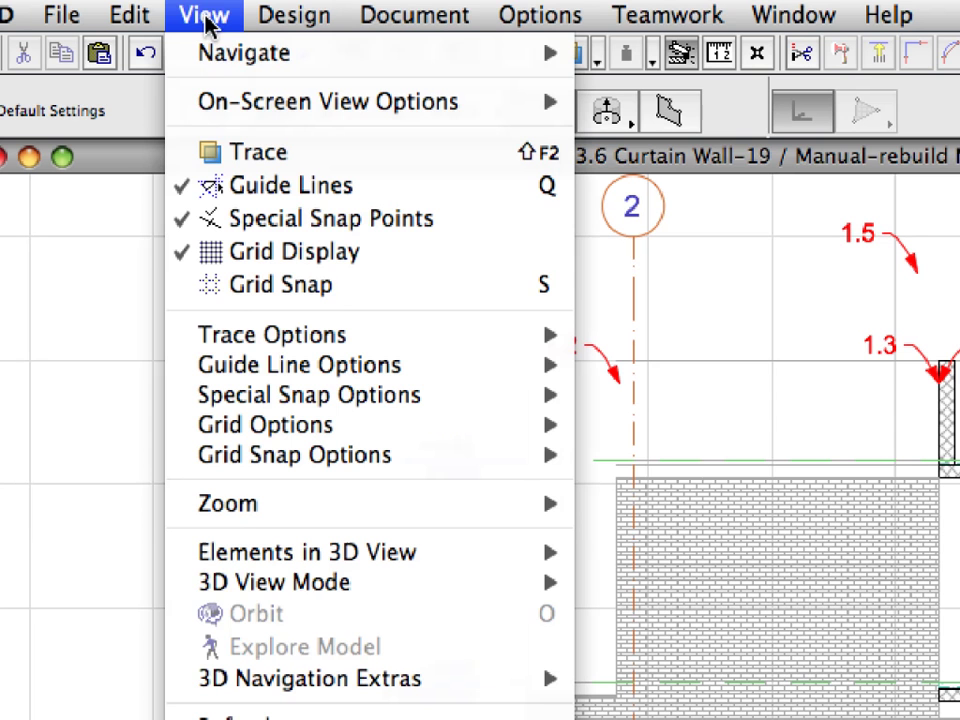
pyautogui.click(415, 257)
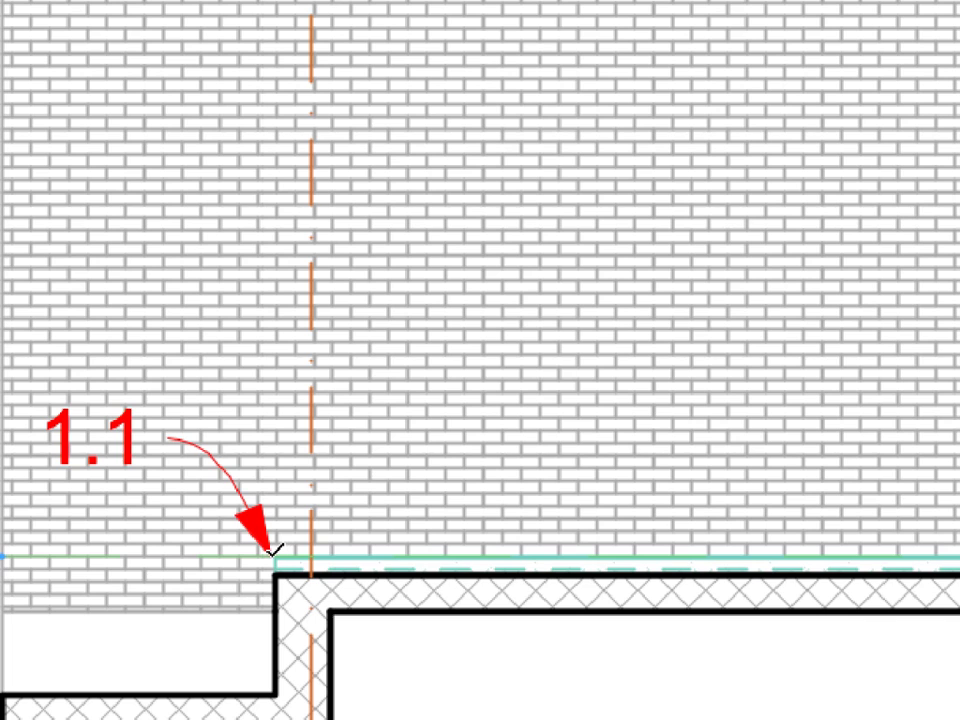
# Trace the section outline through corners 1.1, 1.2 and 1.3 and pick the viewing side.
pyautogui.scroll(3, 274, 549)
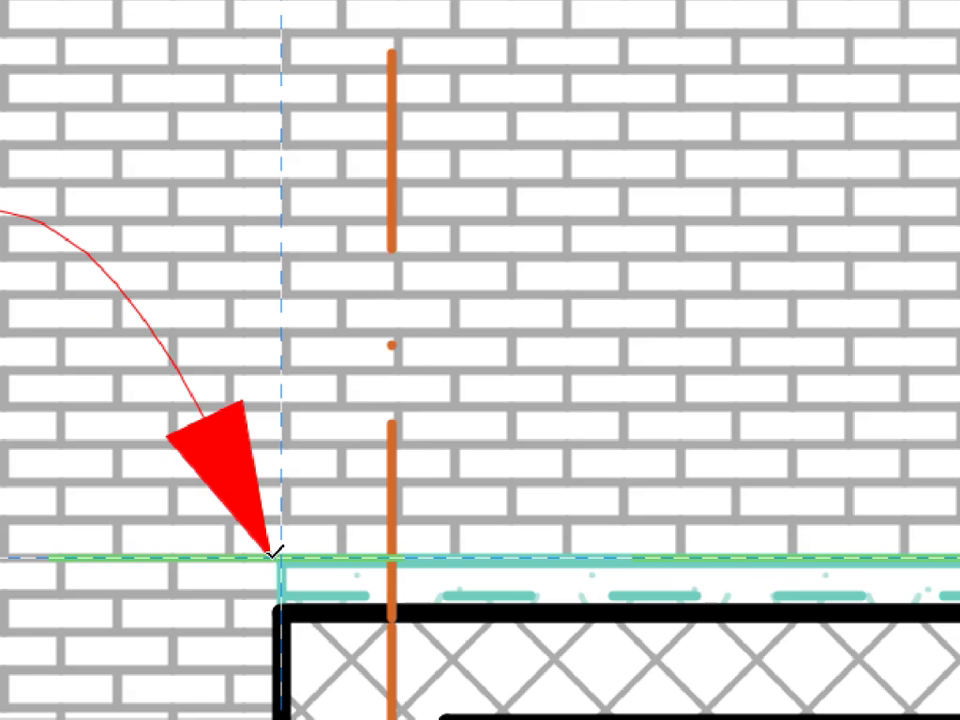
pyautogui.click(273, 553)
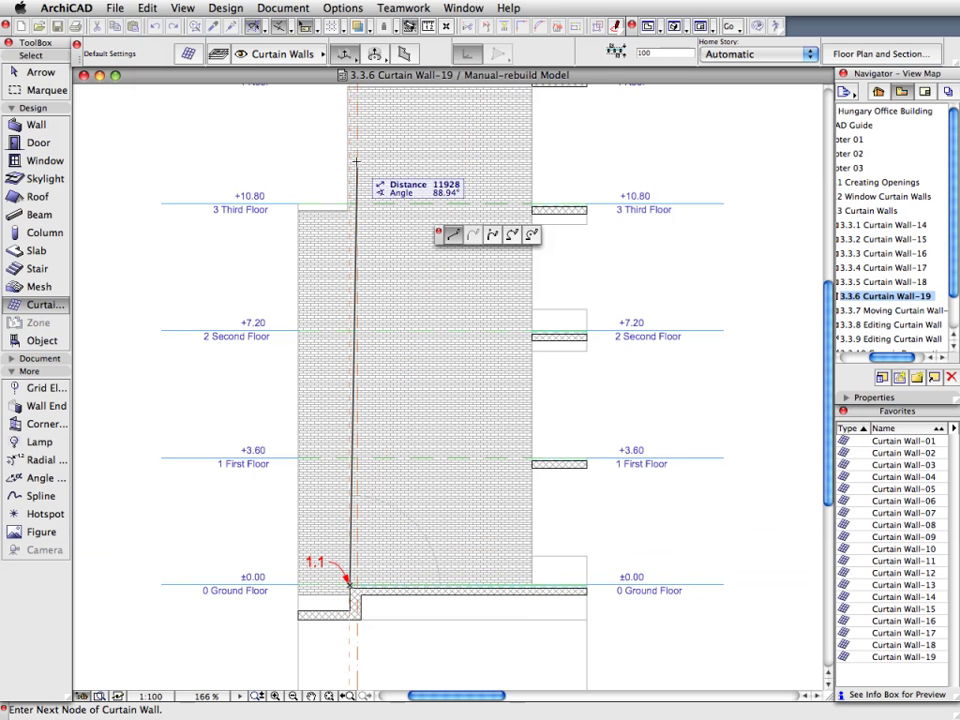
pyautogui.scroll(5, 340, 150)
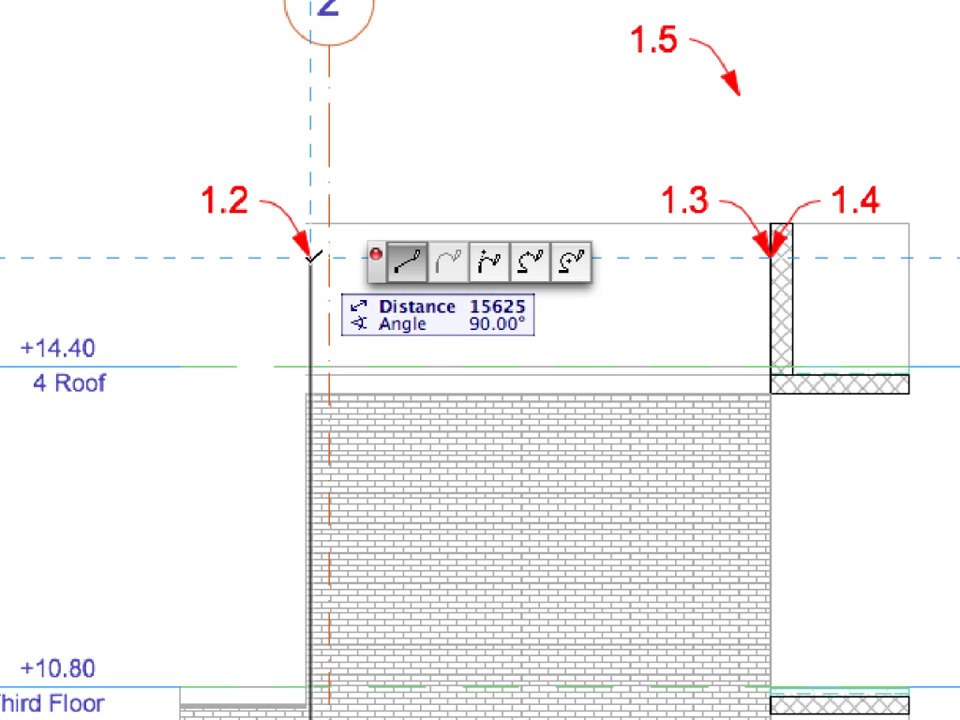
pyautogui.click(312, 257)
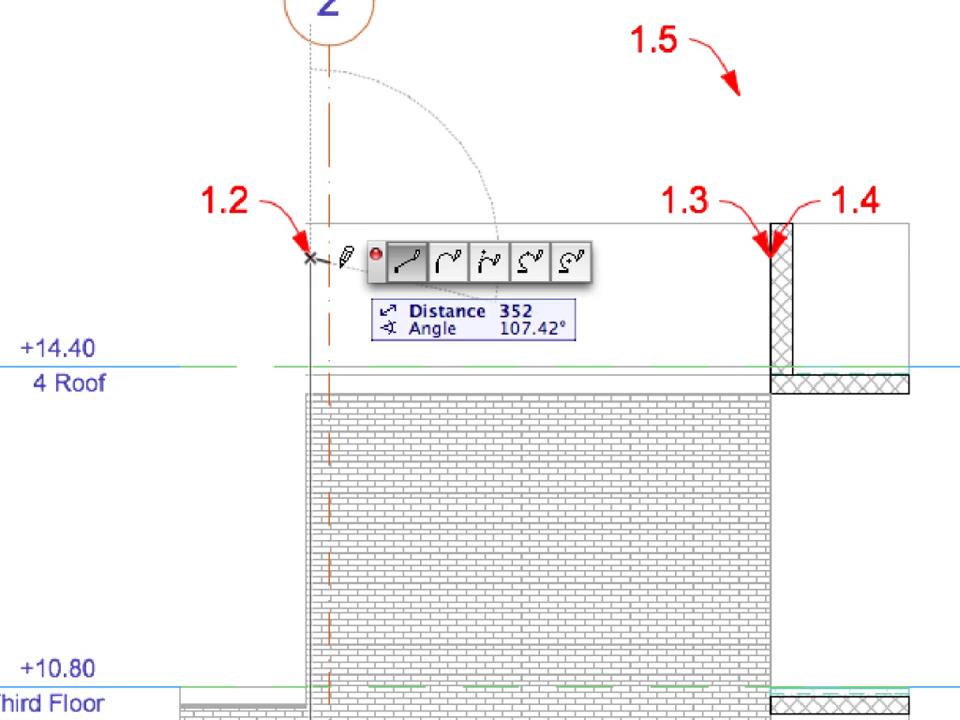
pyautogui.click(772, 250)
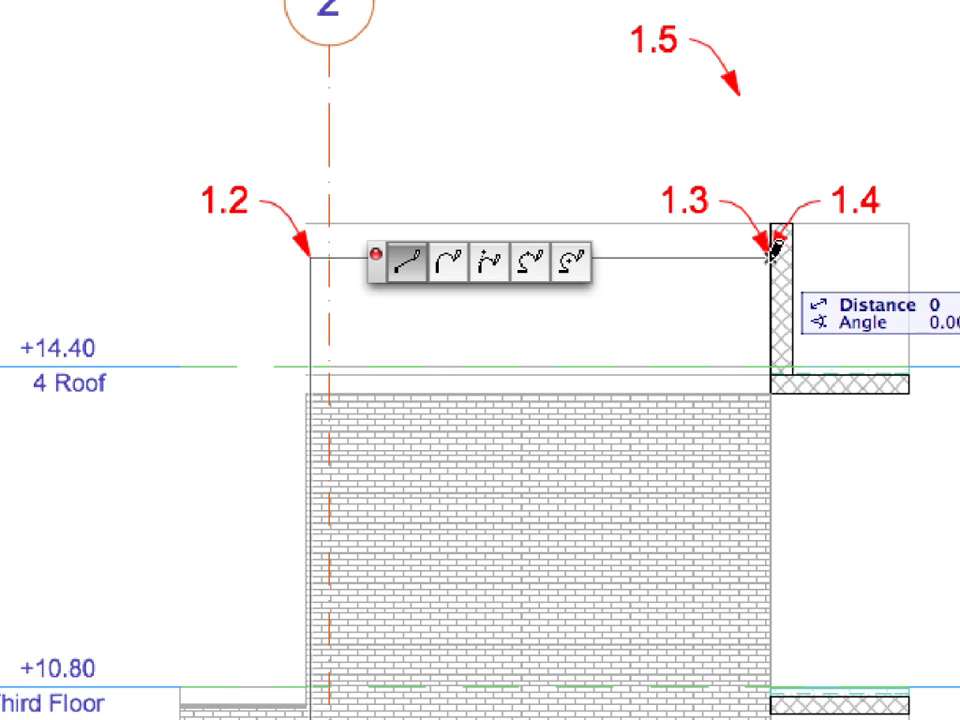
pyautogui.click(772, 250)
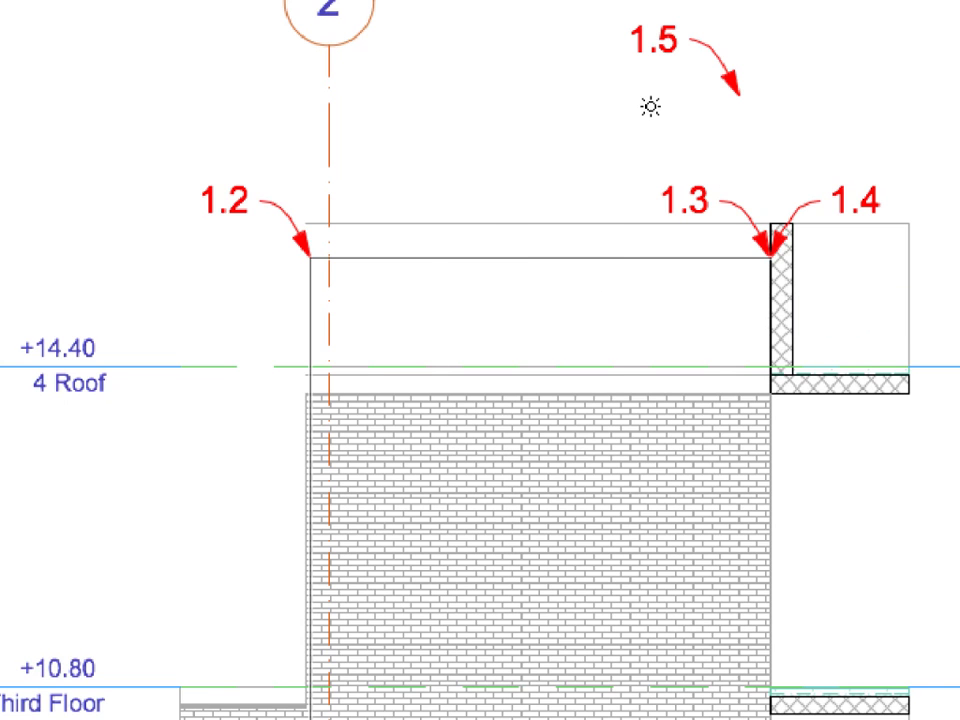
pyautogui.click(647, 105)
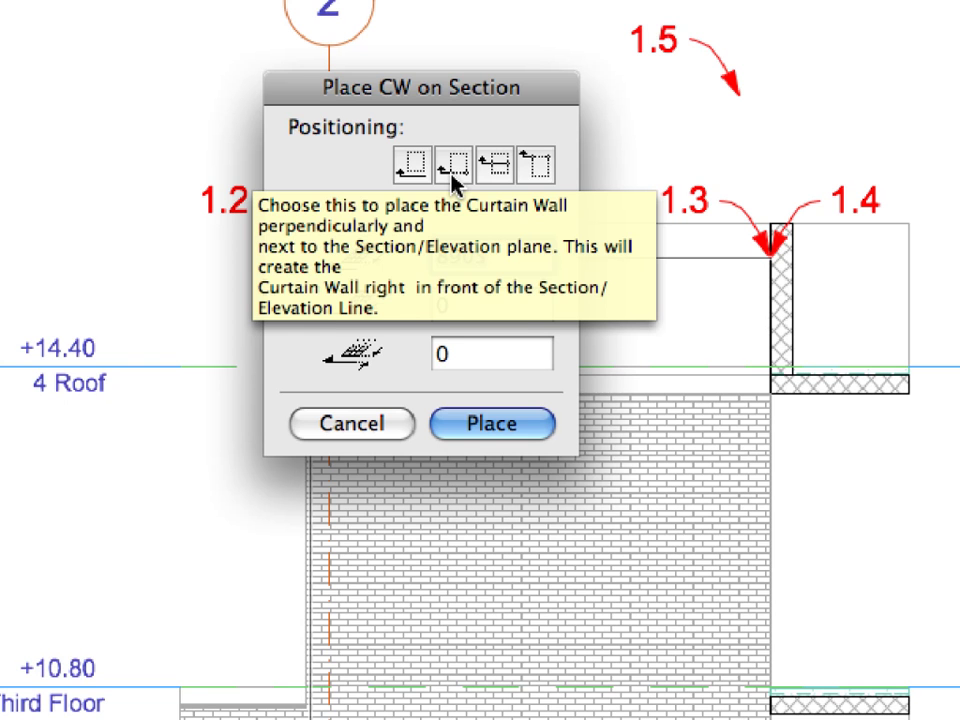
# Place the section curtain wall with the second positioning option and 7740 dimensions, then open view 3.3.7.
pyautogui.click(452, 168)
pyautogui.write('7')
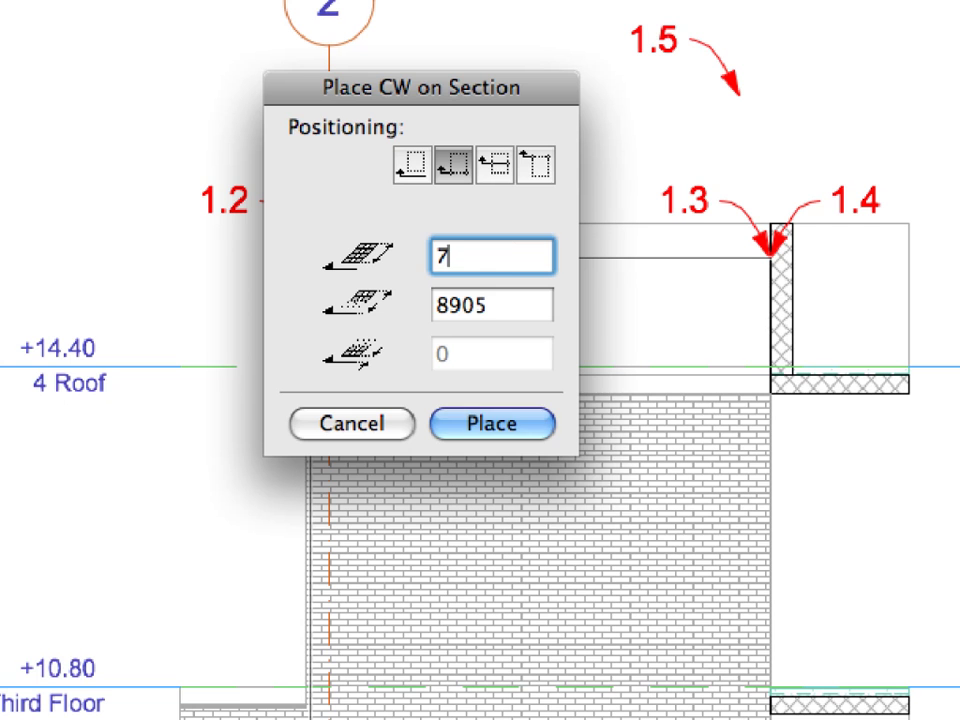
pyautogui.write('740')
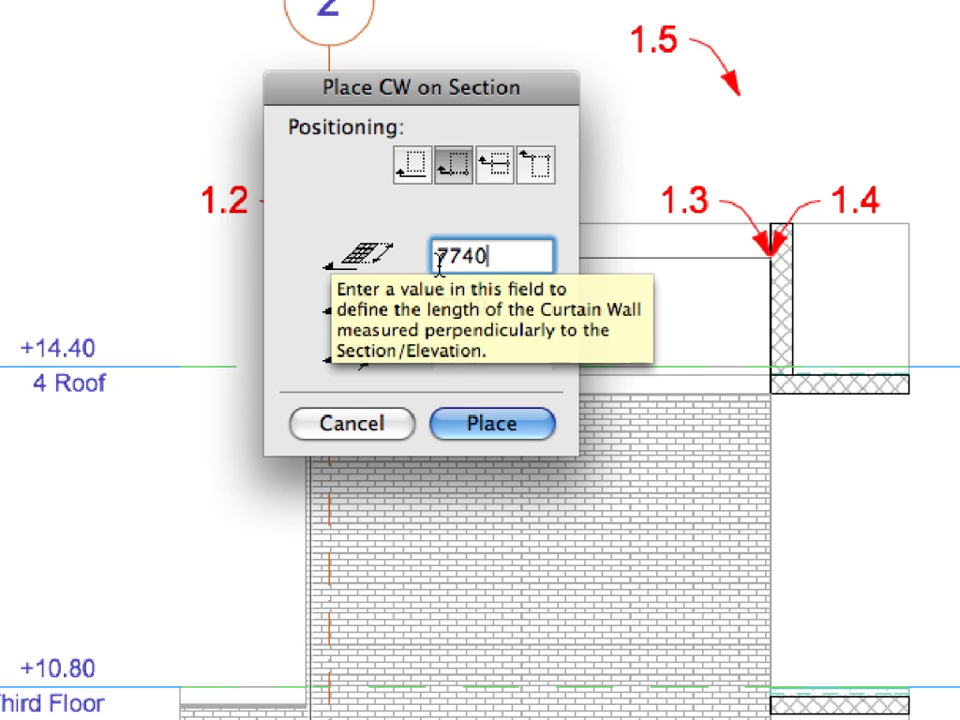
pyautogui.click(540, 428)
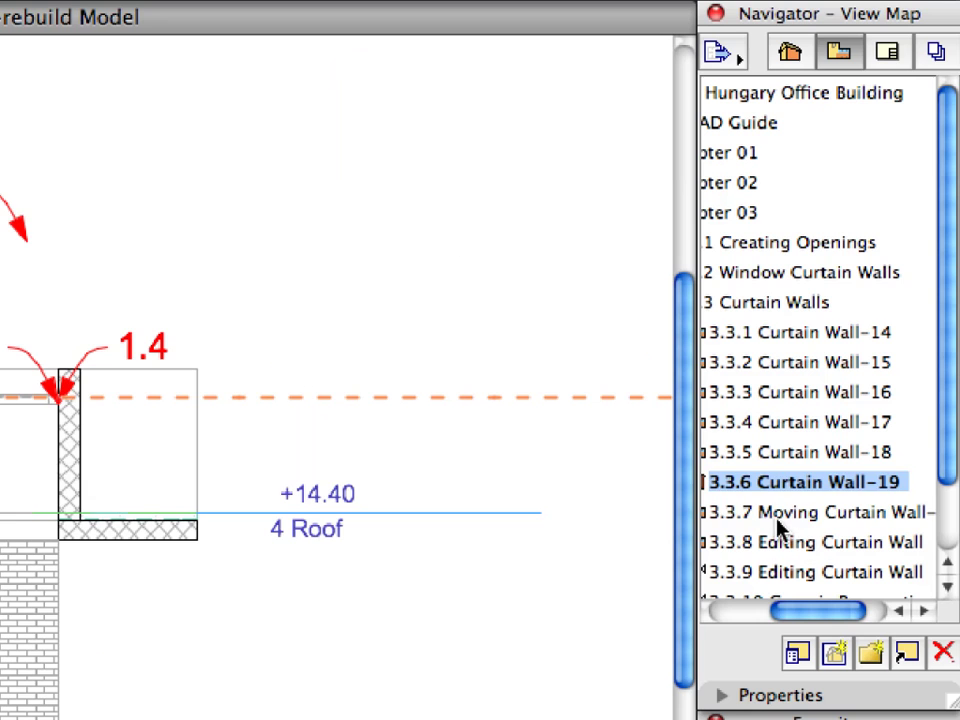
pyautogui.click(779, 525)
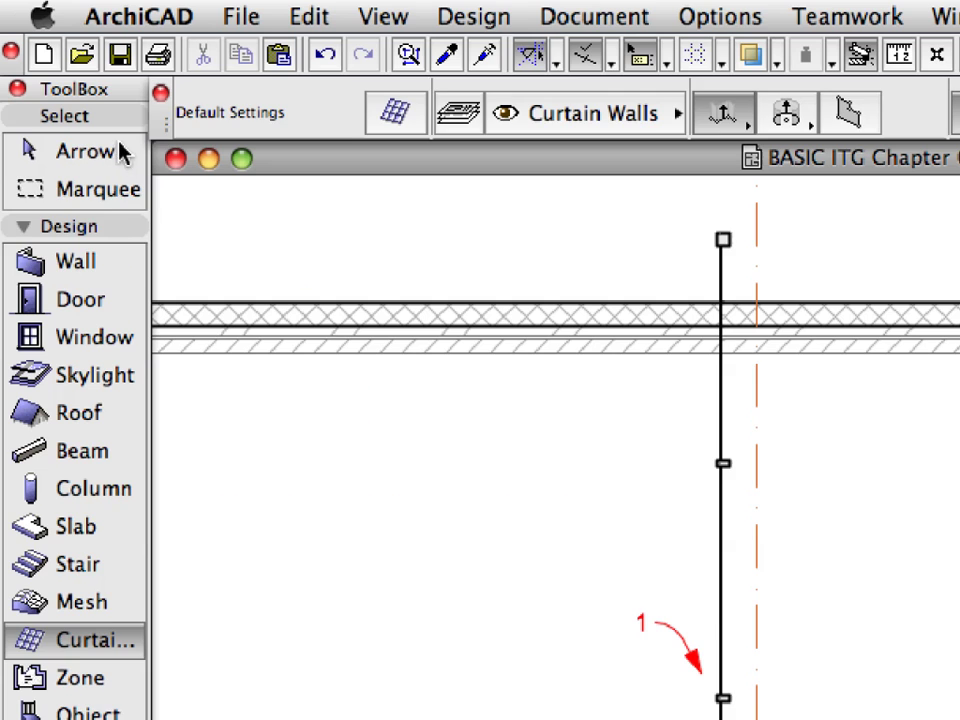
# Select the curtain wall on the Ground Floor plan with the Arrow tool.
pyautogui.click(118, 160)
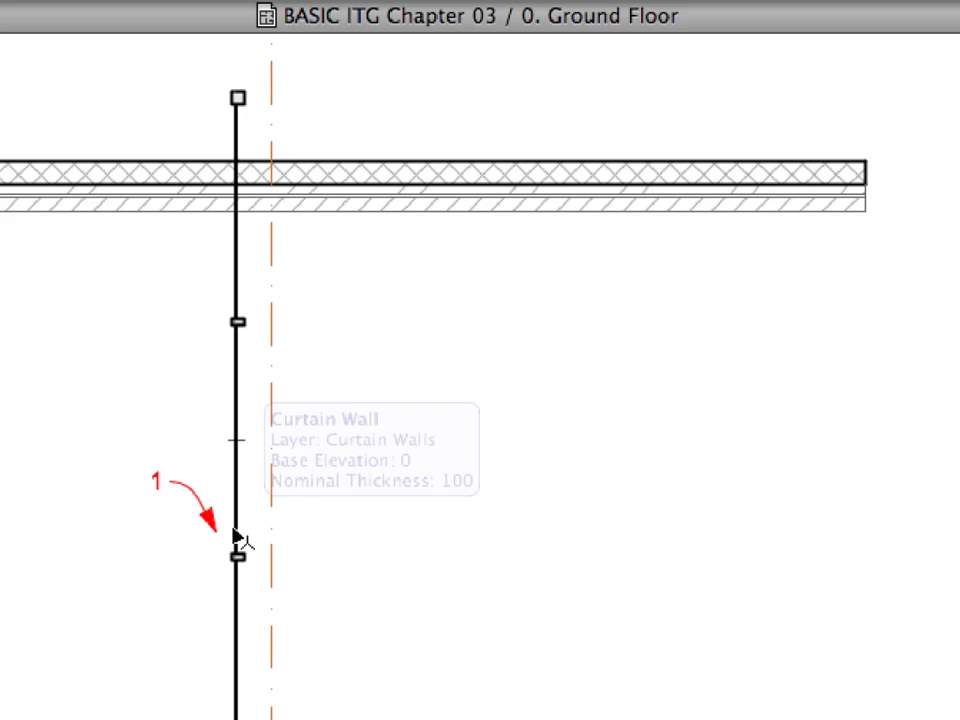
pyautogui.click(237, 537)
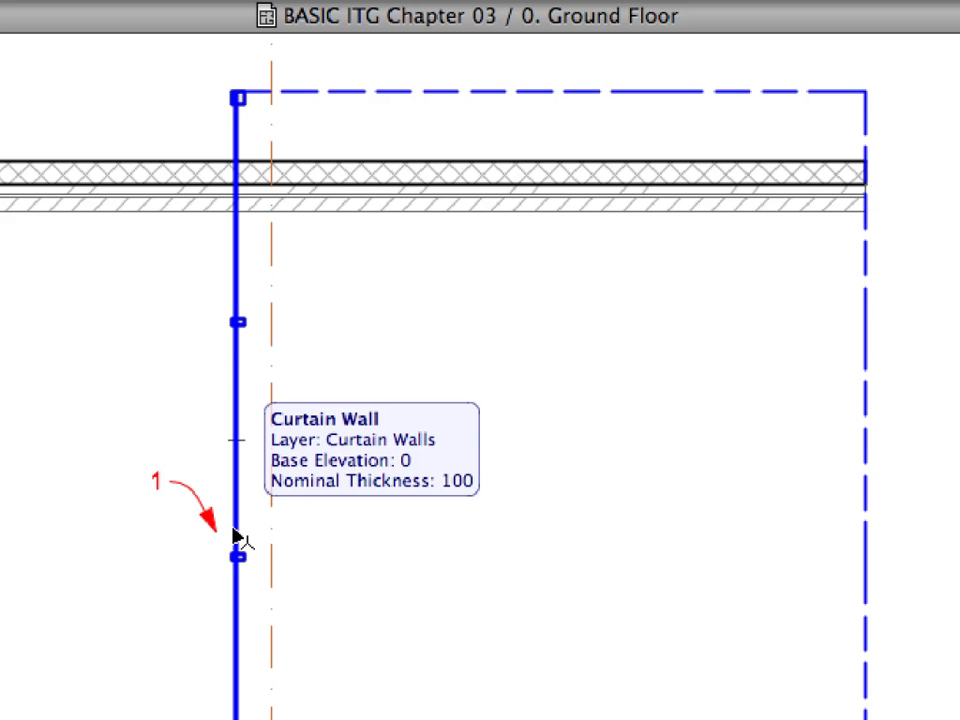
pyautogui.click(237, 537)
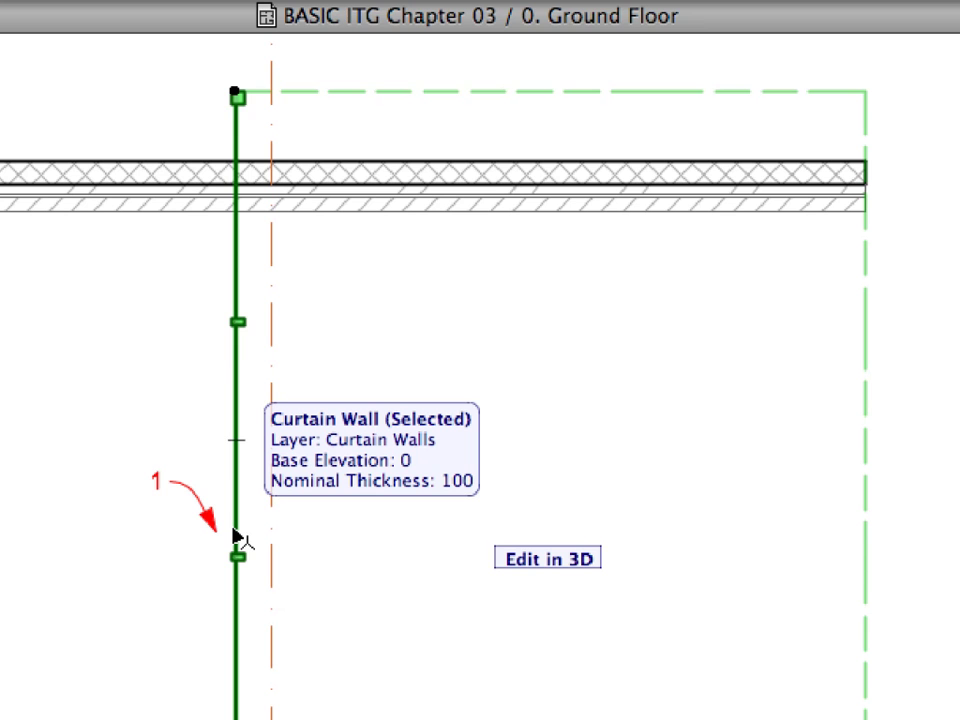
# Show only the selected curtain wall in 3D, fitted to the window.
pyautogui.rightClick(238, 537)
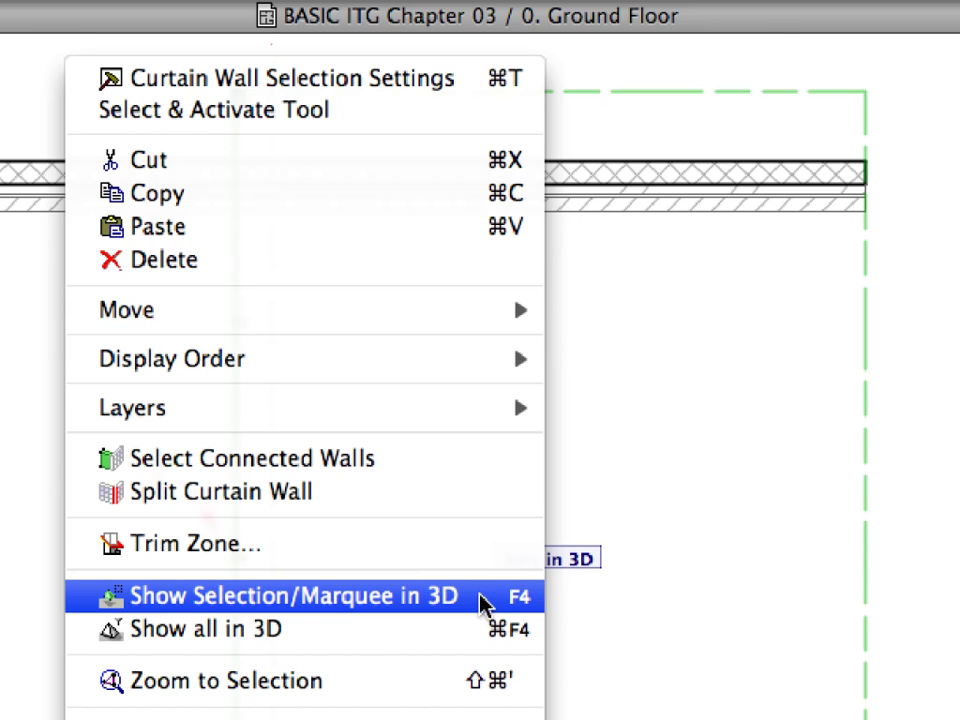
pyautogui.click(483, 597)
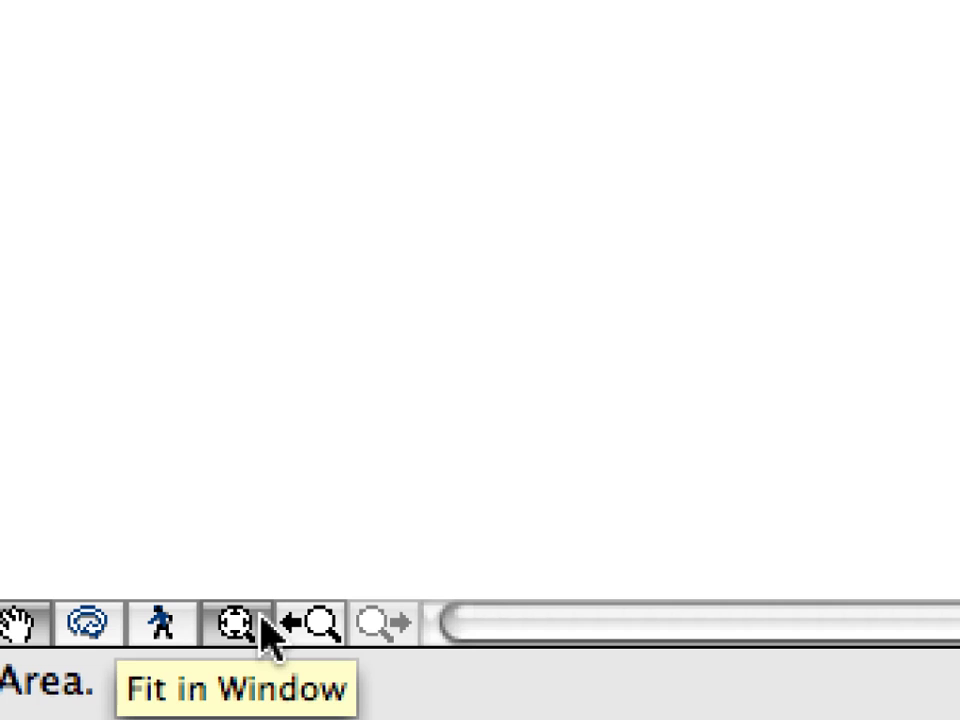
pyautogui.click(261, 620)
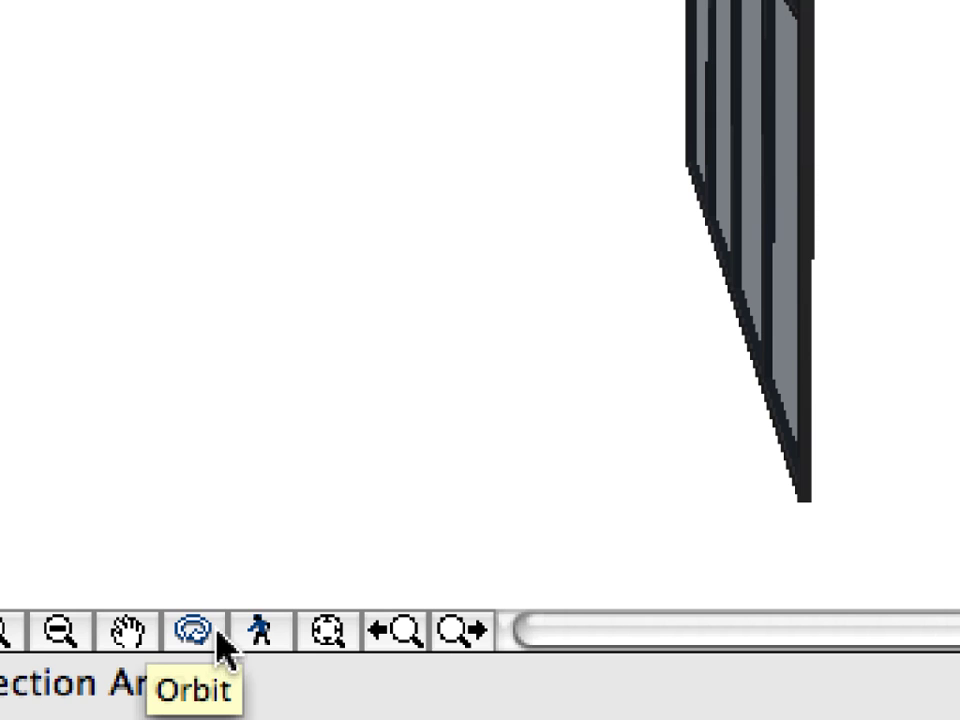
# Orbit around the curtain wall to inspect its canopy from above and below.
pyautogui.click(214, 641)
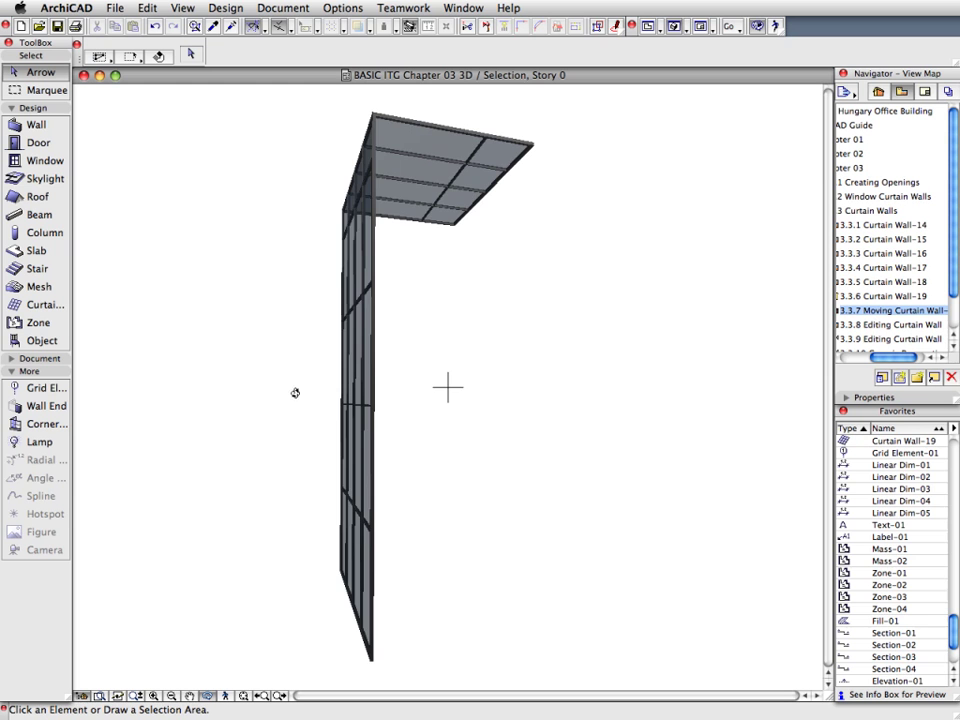
pyautogui.moveTo(296, 392); pyautogui.dragTo(354, 385)
pyautogui.moveTo(196, 358); pyautogui.dragTo(264, 418)
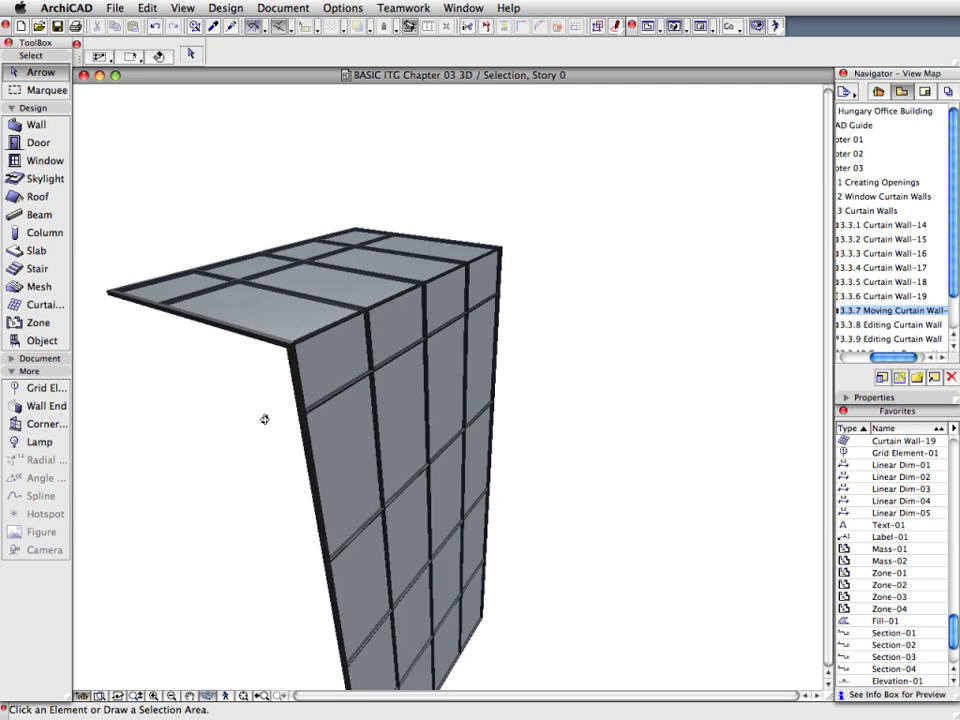
pyautogui.moveTo(215, 566); pyautogui.dragTo(519, 467)
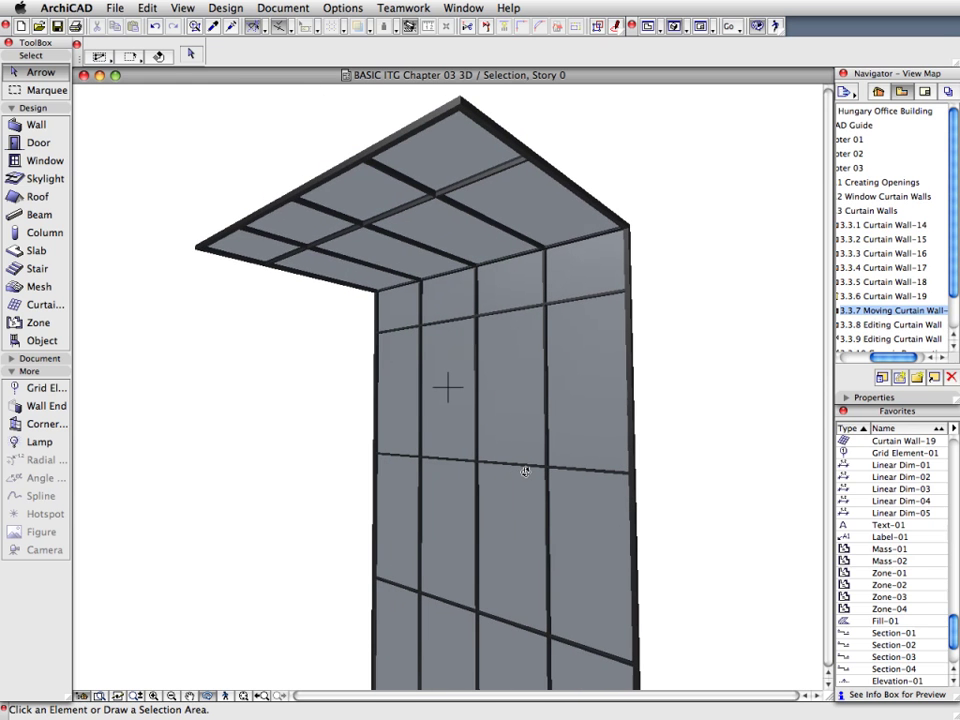
pyautogui.rightClick(126, 121)
pyautogui.moveTo(254, 406)
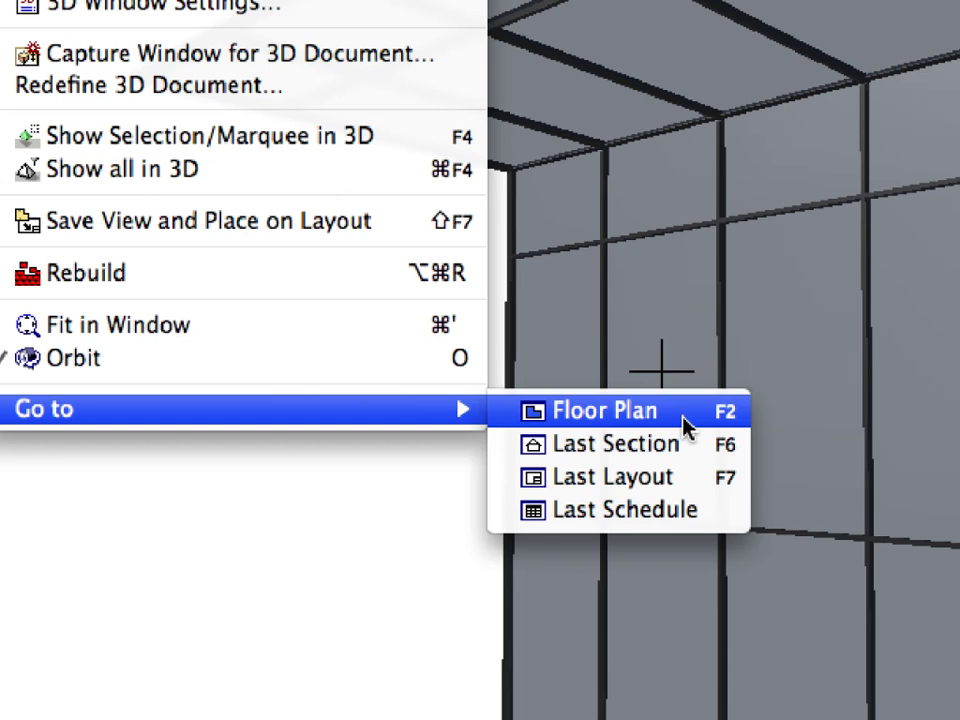
# Back on the floor plan, move the curtain wall 1000 at 90° onto the outer wall, then deselect.
pyautogui.click(620, 410)
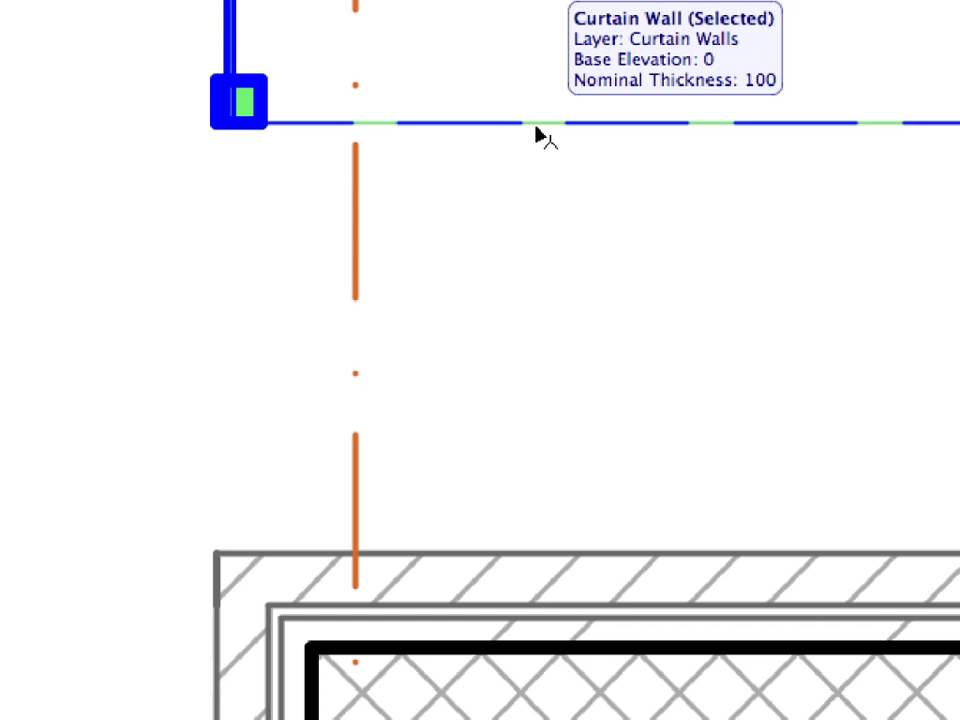
pyautogui.click(537, 124)
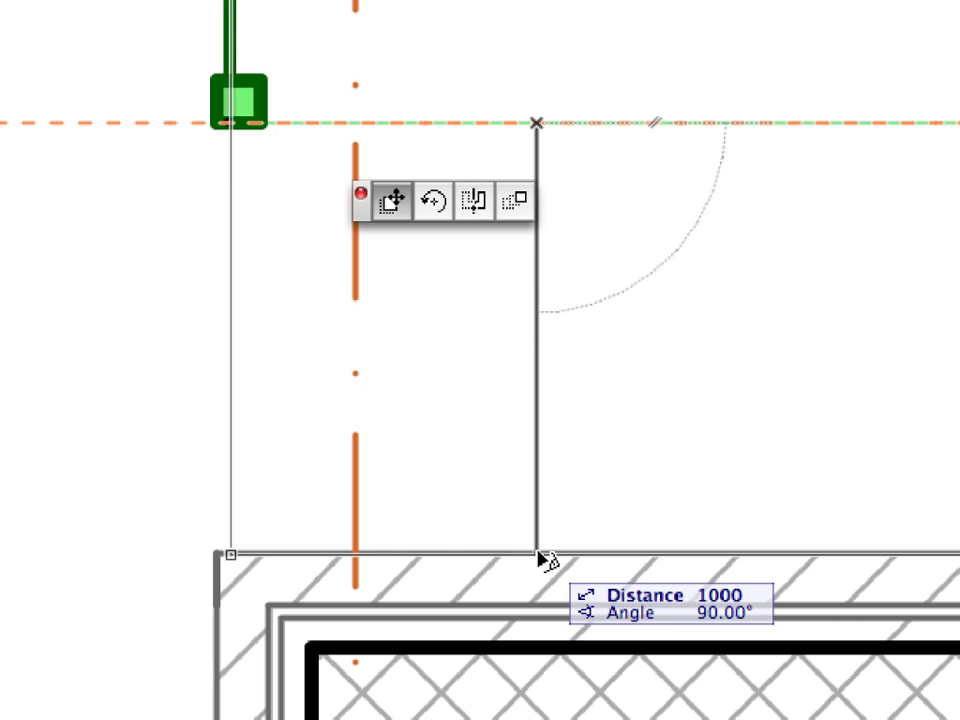
pyautogui.click(538, 560)
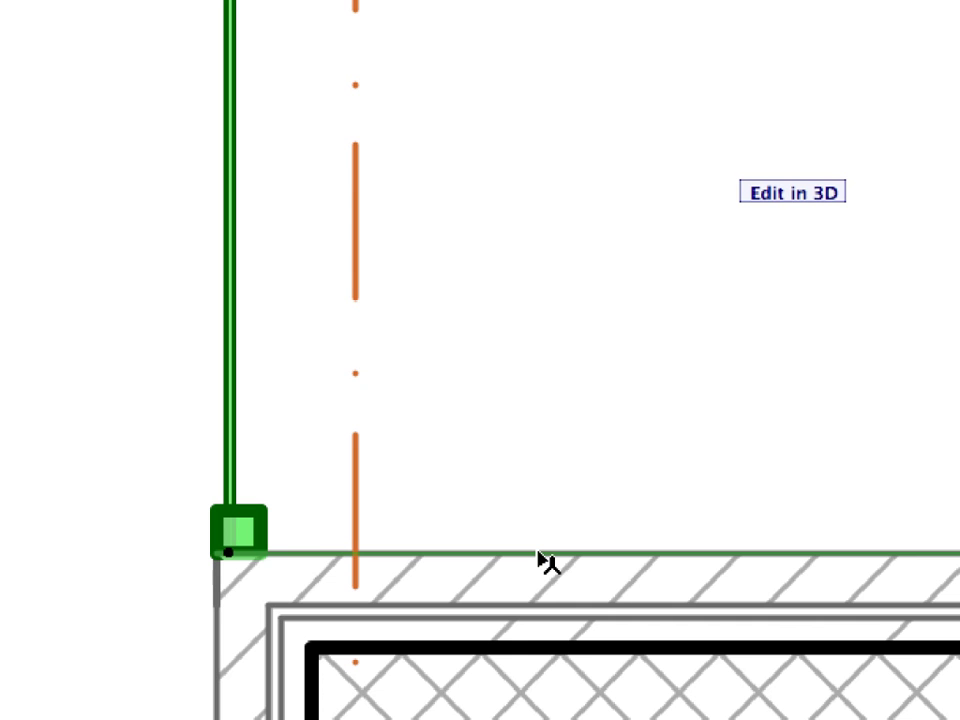
pyautogui.click(33, 324)
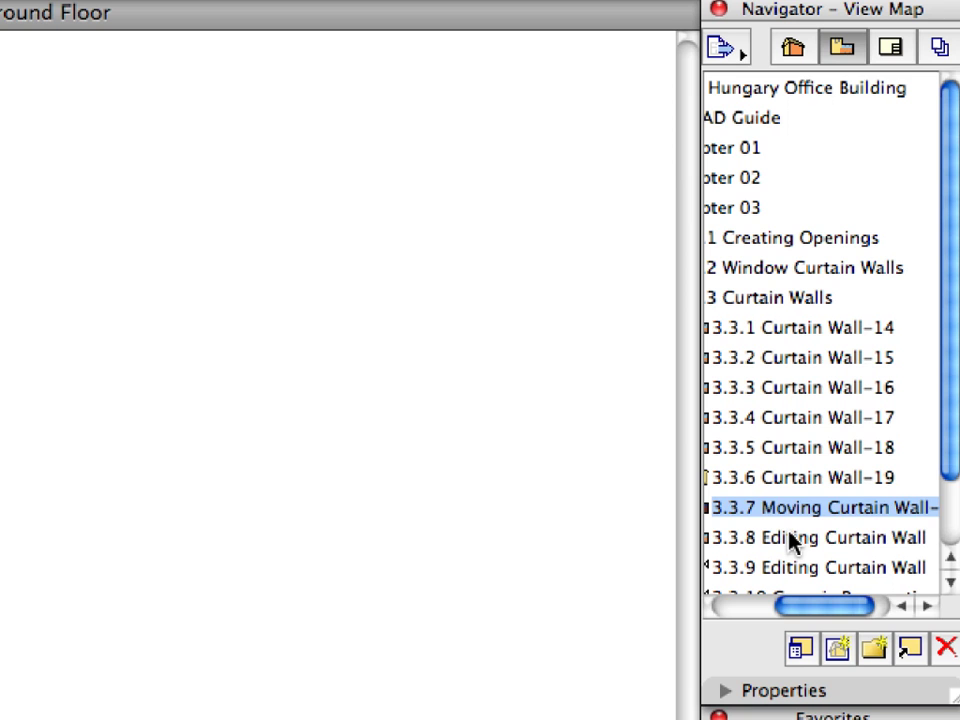
# Open view 3.3.8 Editing Curtain Wall, then switch to the 3D view 3.3.9 Editing Curtain Wall.
pyautogui.doubleClick(875, 325)
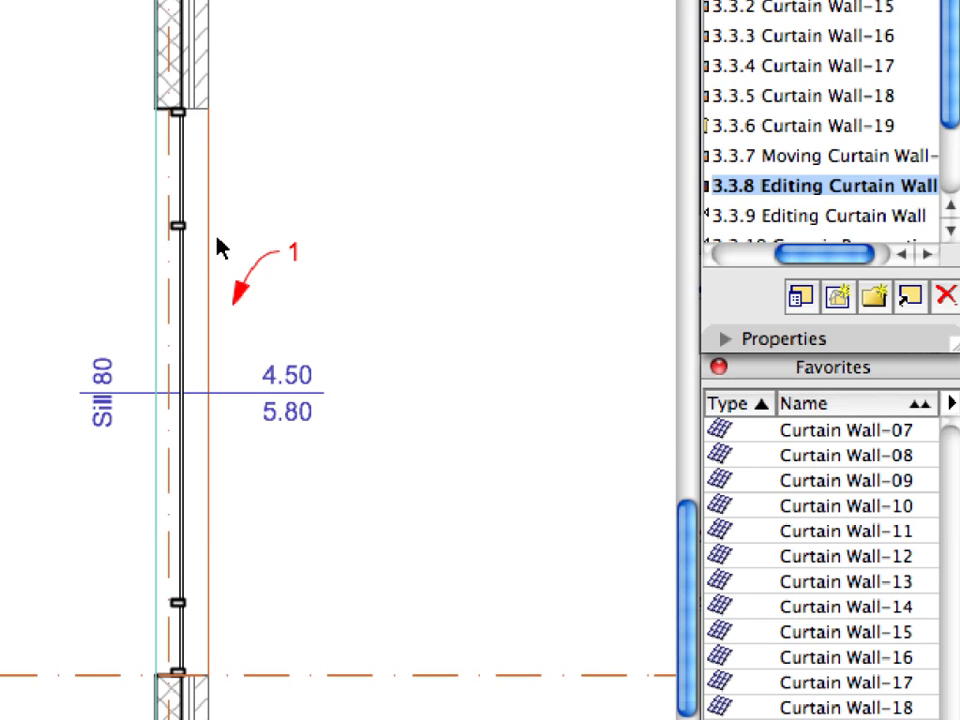
pyautogui.click(185, 260)
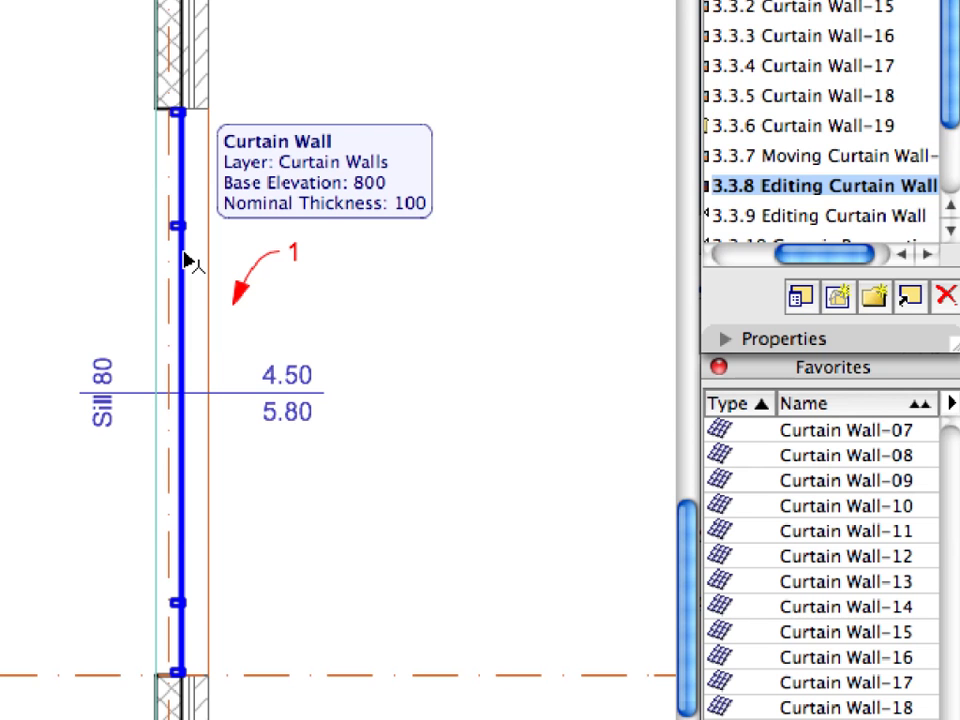
pyautogui.click(289, 253)
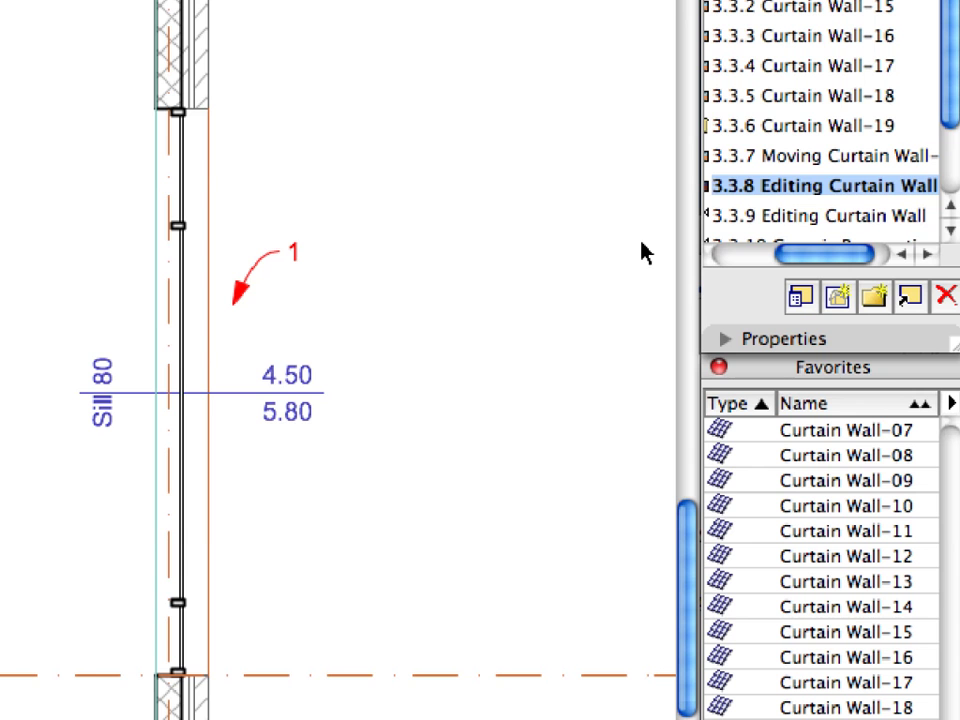
pyautogui.click(728, 218)
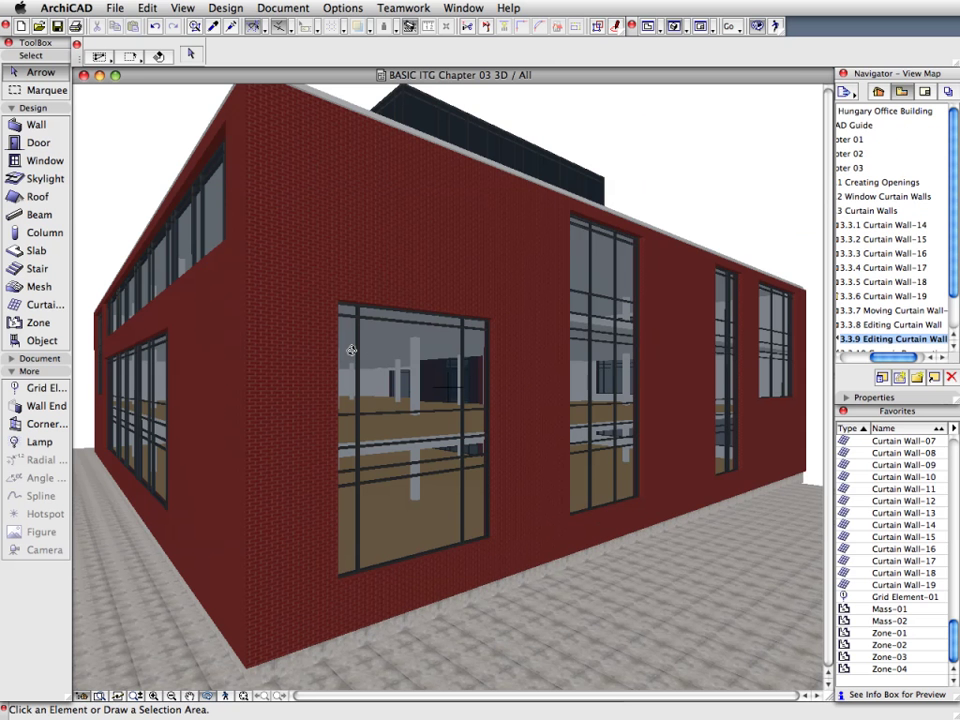
# Select the large square façade curtain wall in 3D until it shows Curtain Wall (Selected).
pyautogui.click(358, 352)
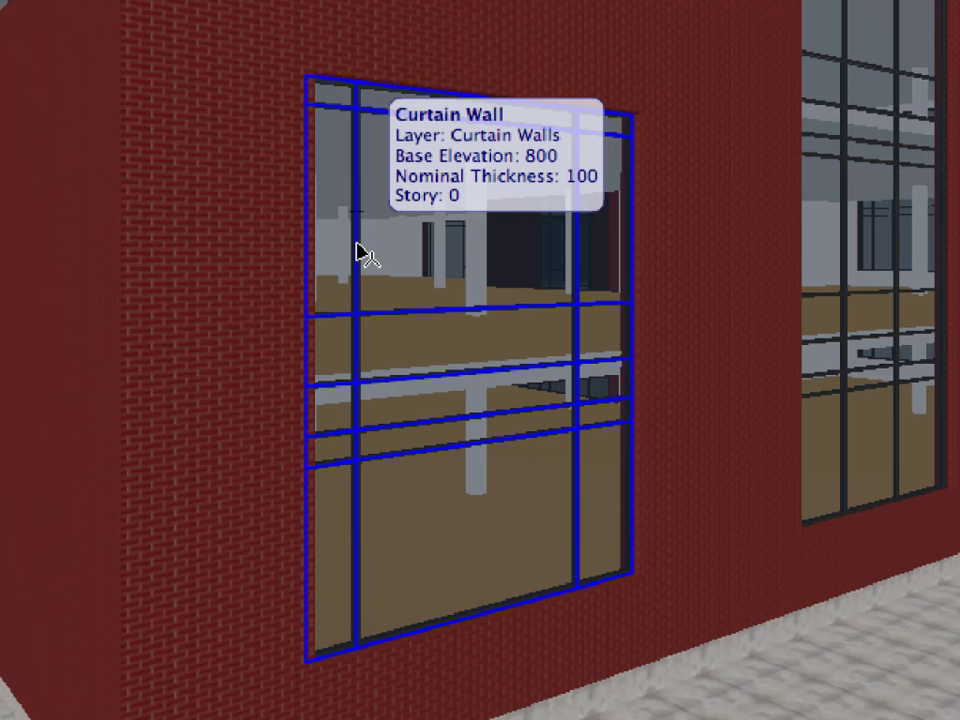
pyautogui.click(357, 242)
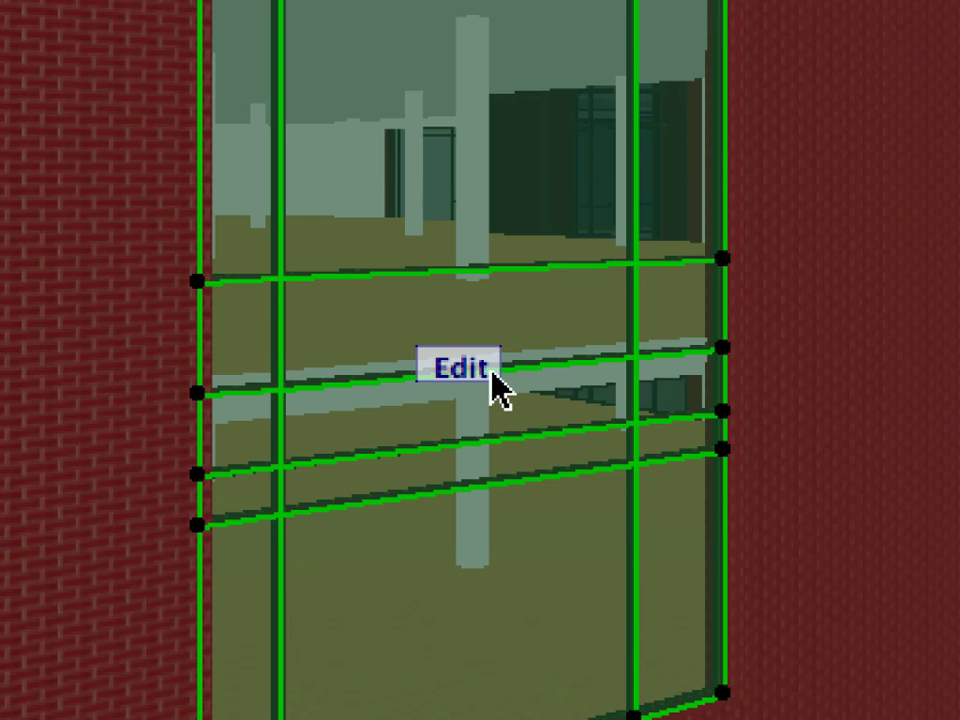
# Enter edit mode on the façade curtain wall, then orbit and zoom to face it head-on.
pyautogui.click(491, 374)
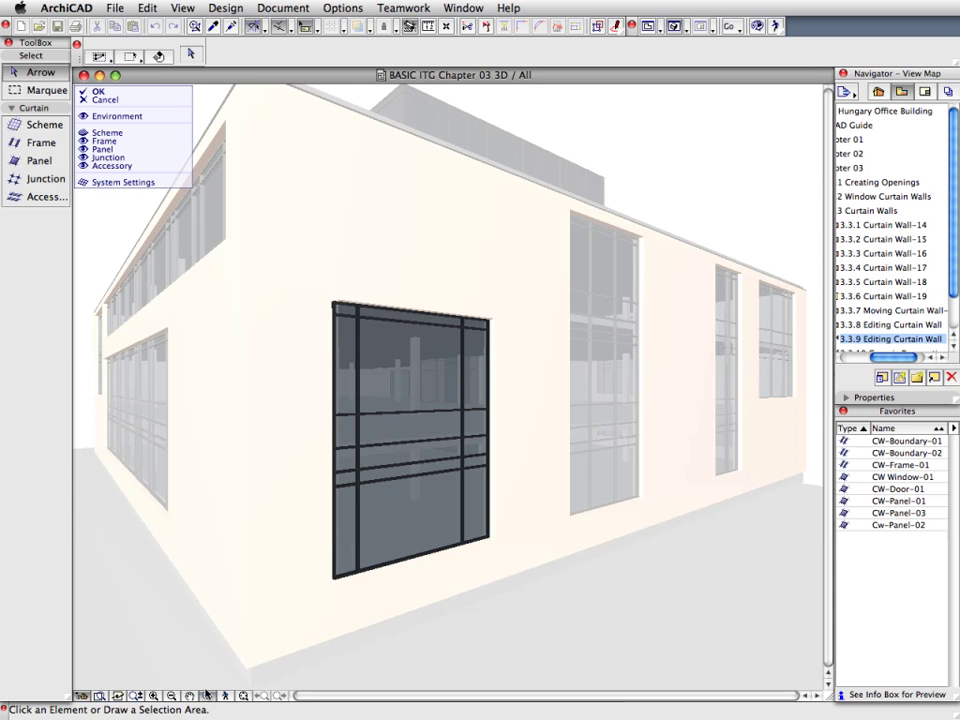
pyautogui.click(207, 695)
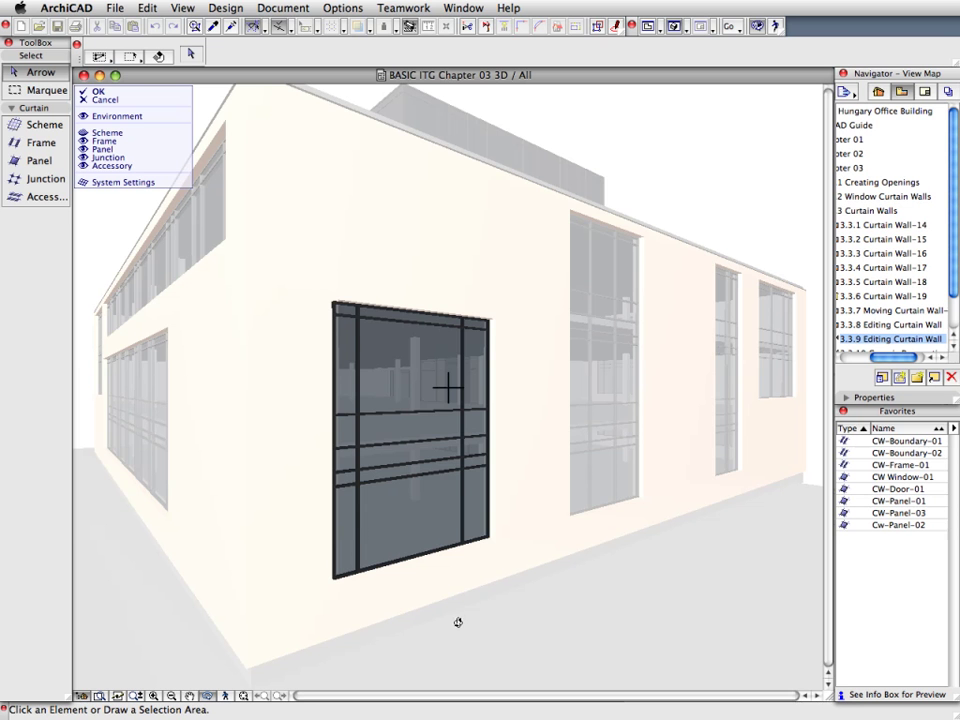
pyautogui.moveTo(471, 621); pyautogui.dragTo(381, 596)
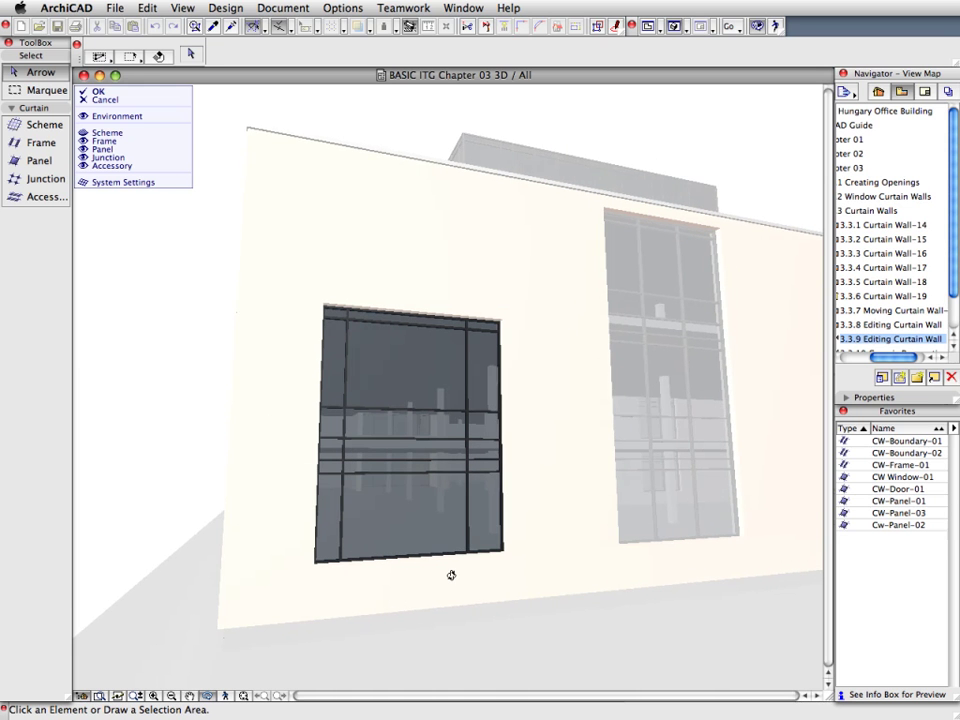
pyautogui.scroll(3, 441, 579)
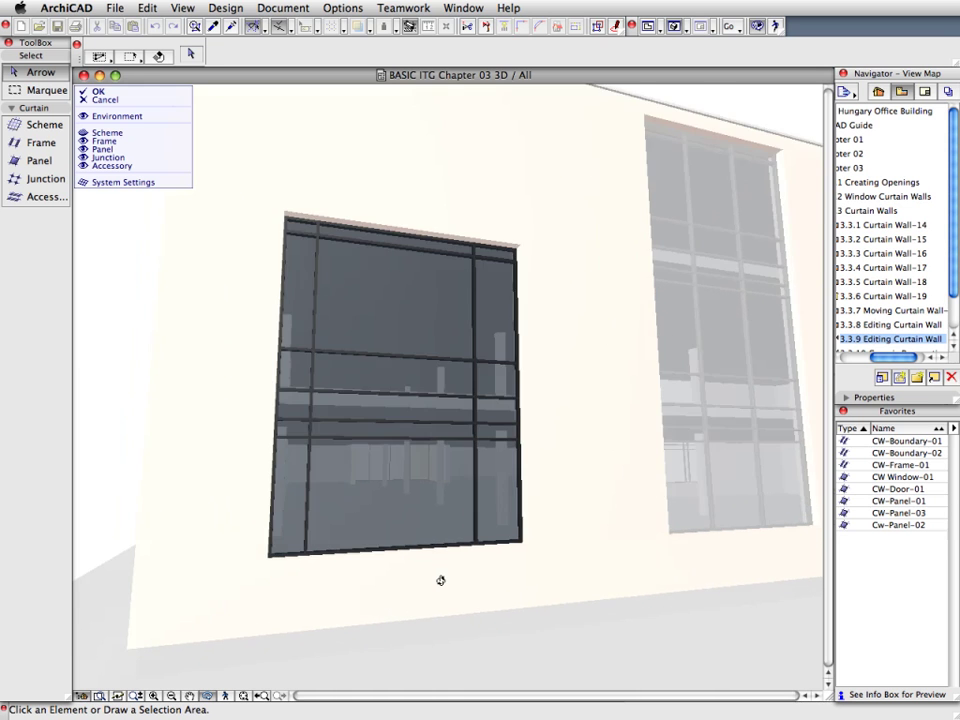
pyautogui.moveTo(441, 579); pyautogui.dragTo(388, 585)
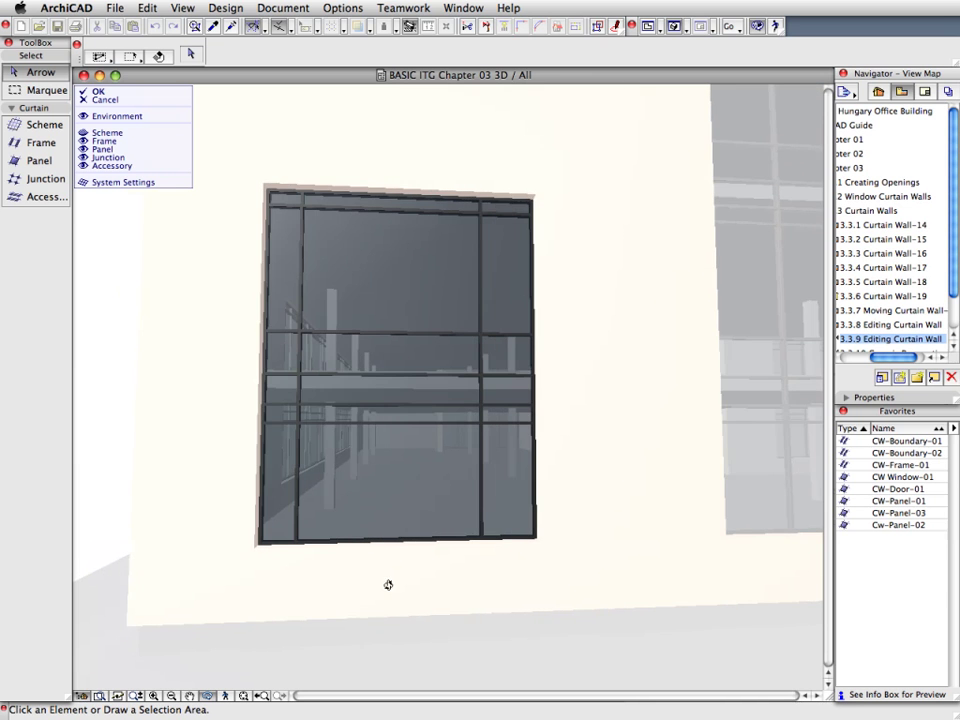
pyautogui.scroll(3, 379, 525)
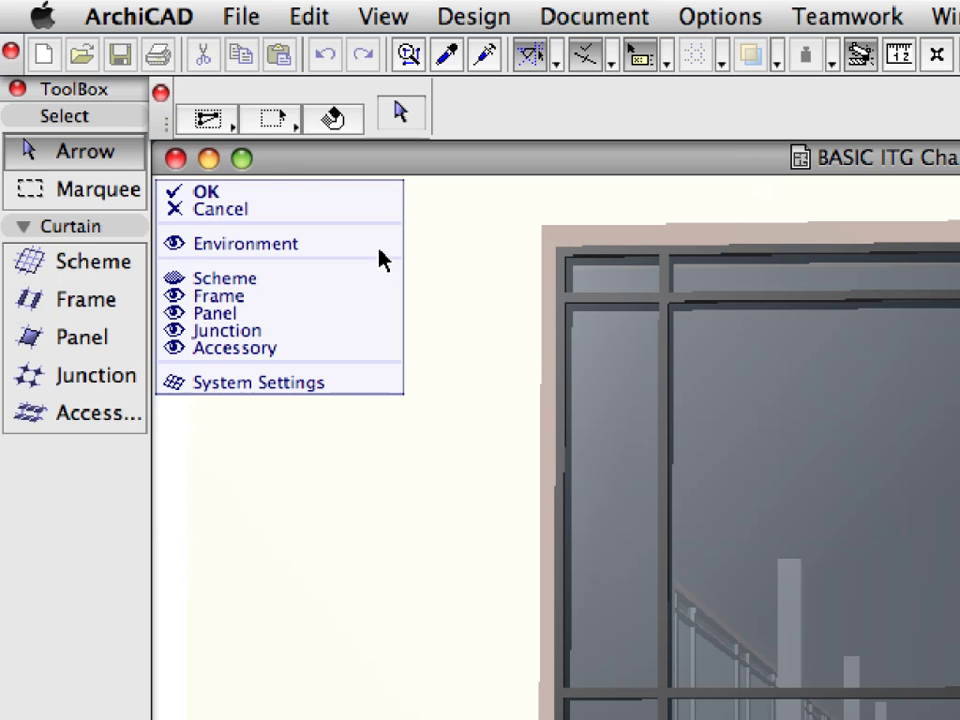
# Hide the glass panels, select the seven short left-strip horizontal frames, and delete them.
pyautogui.click(176, 314)
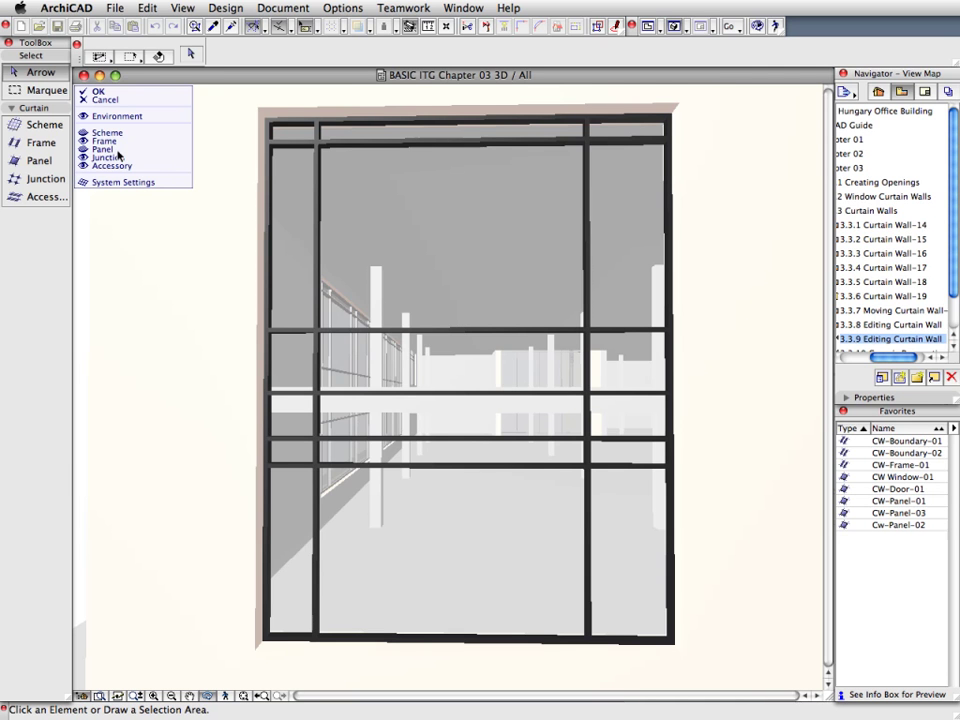
pyautogui.click(283, 330)
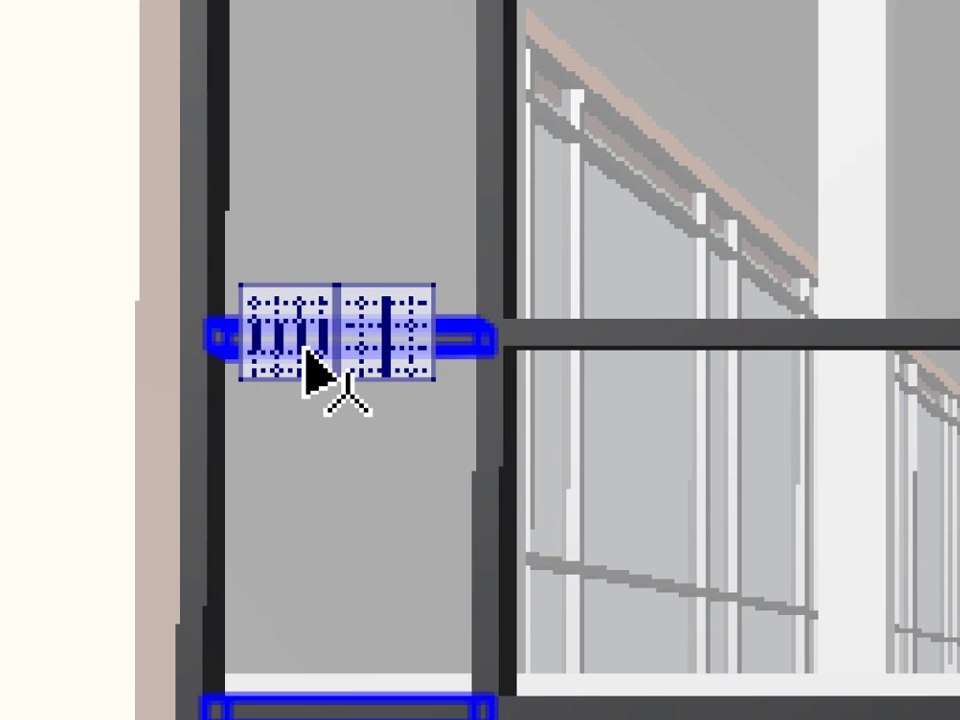
pyautogui.click(304, 349)
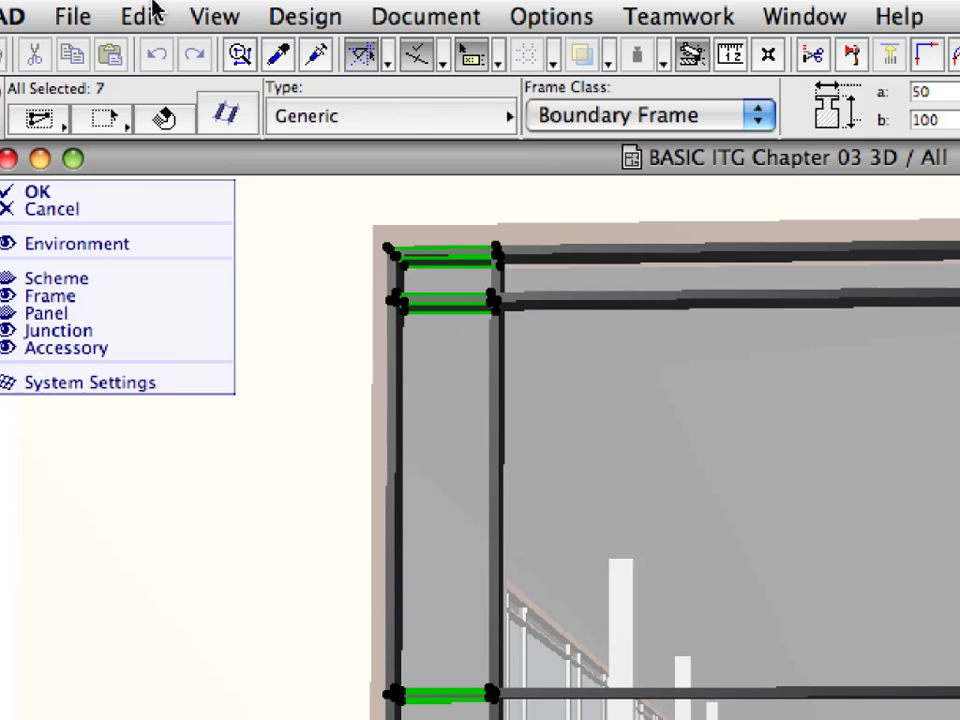
pyautogui.click(140, 16)
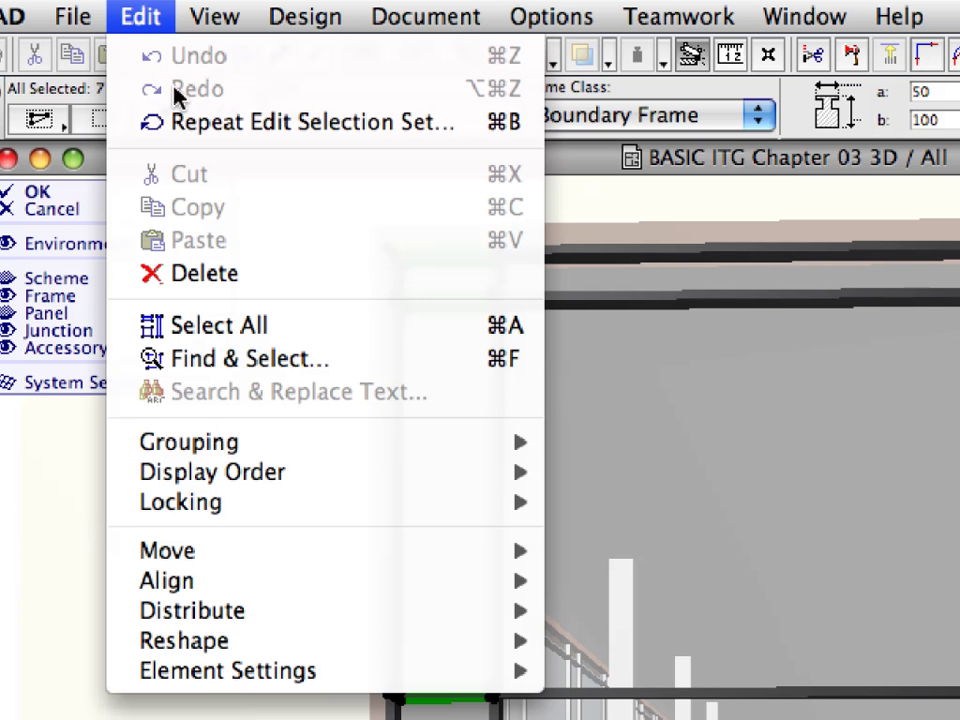
pyautogui.click(338, 274)
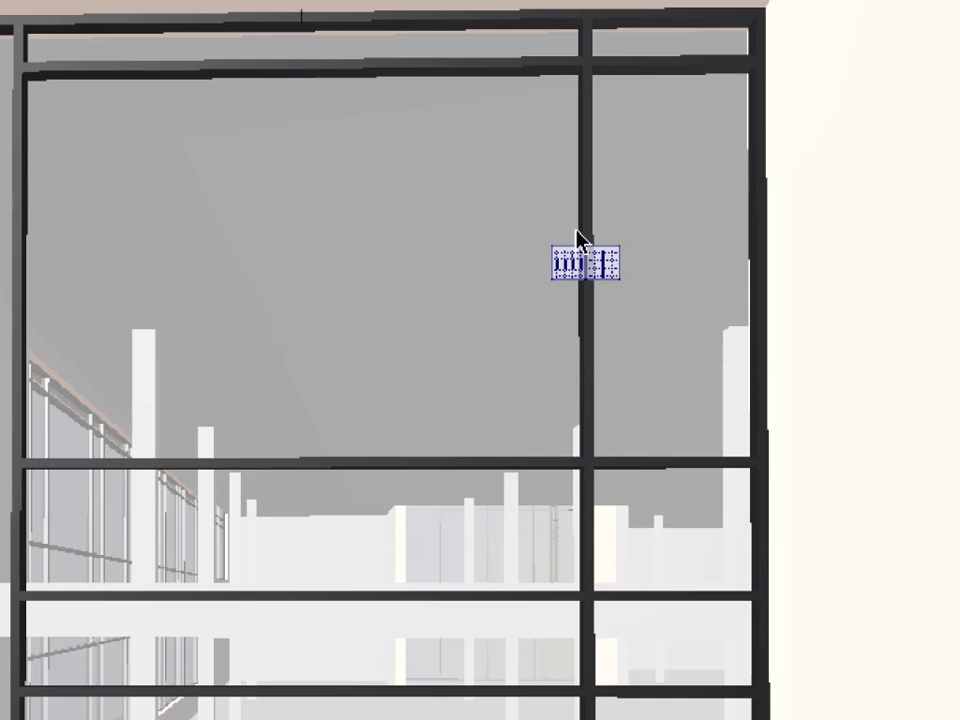
# Select the right-hand mullion, deselect its upper and lower segments, and delete the middle segments.
pyautogui.click(577, 235)
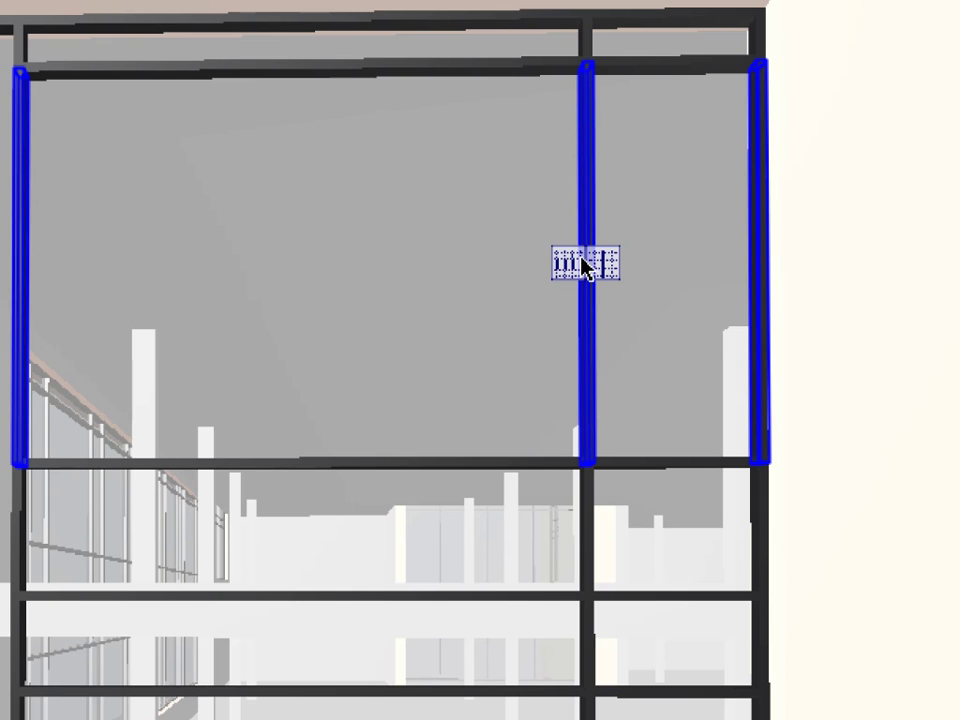
pyautogui.click(598, 266)
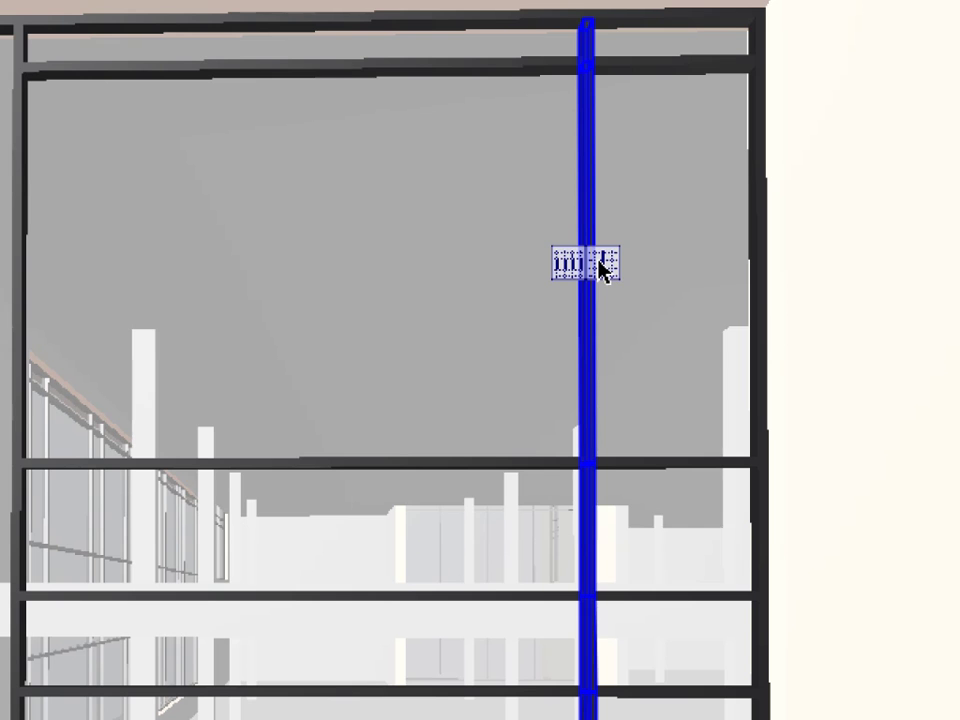
pyautogui.click(600, 266)
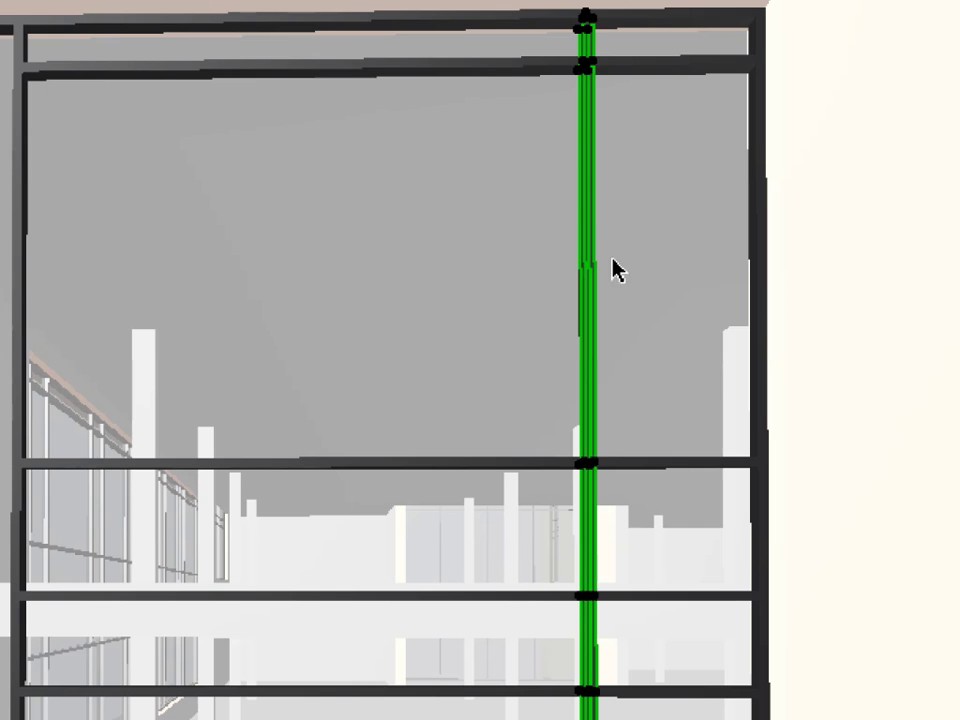
pyautogui.click(590, 243)
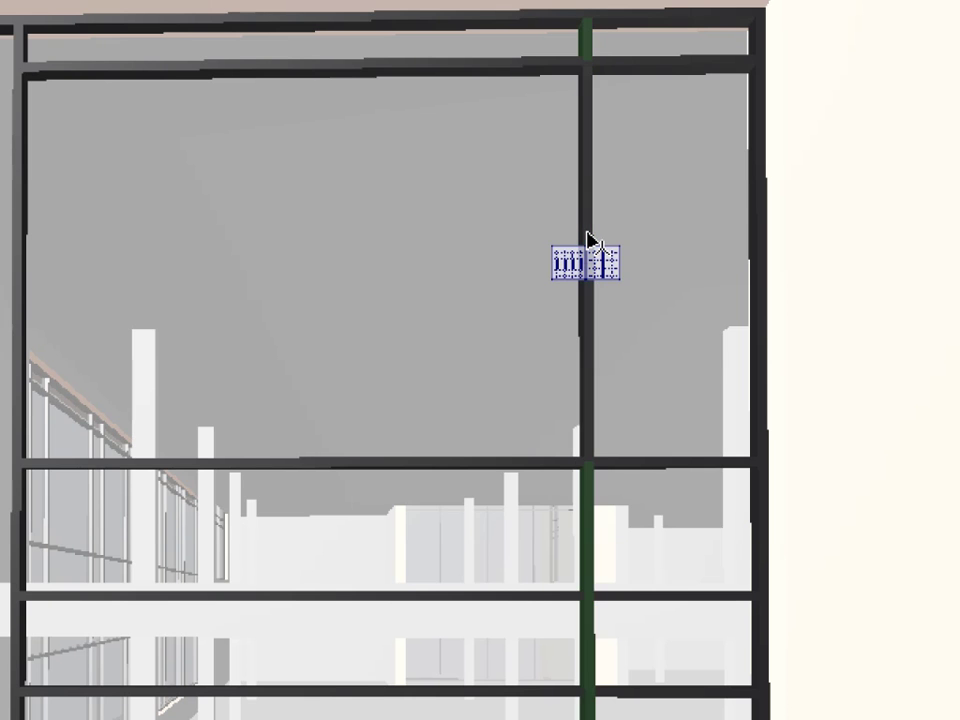
pyautogui.click(596, 241)
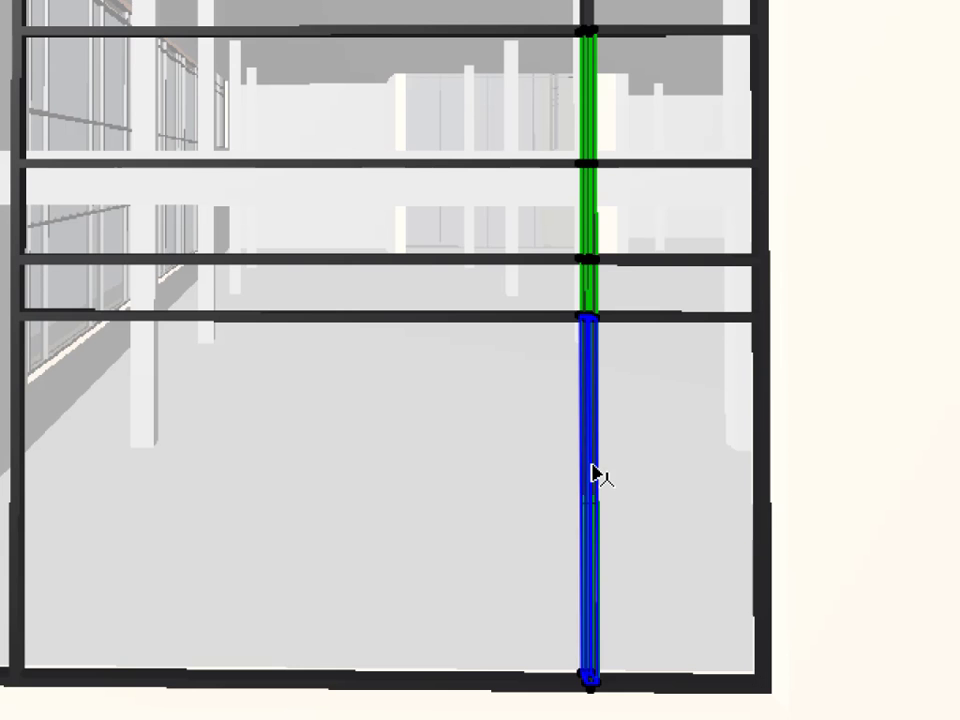
pyautogui.click(599, 475)
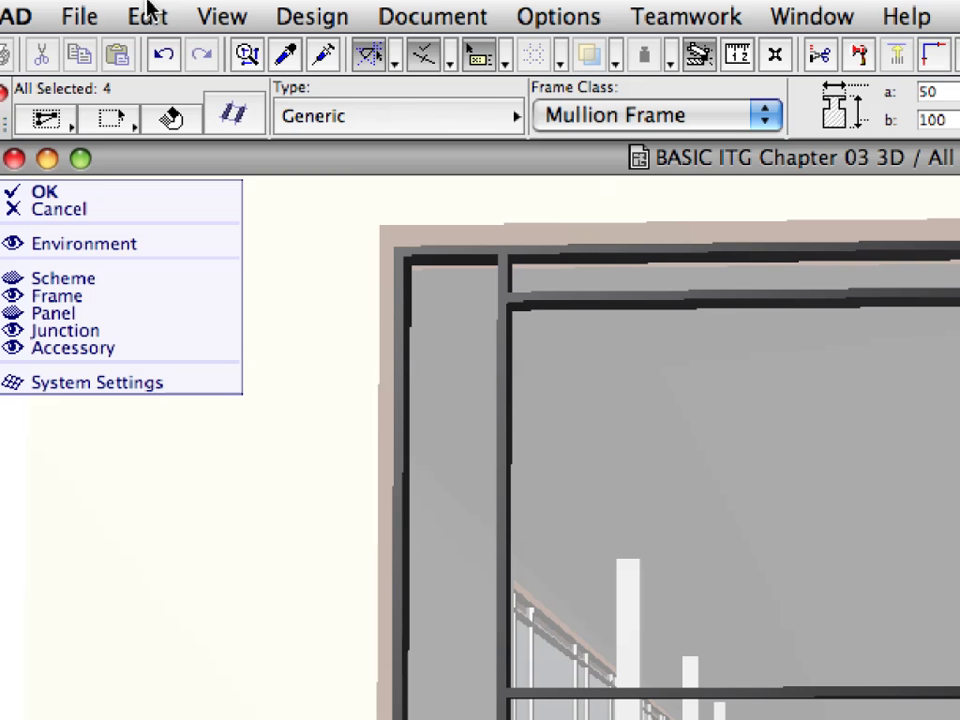
pyautogui.click(149, 10)
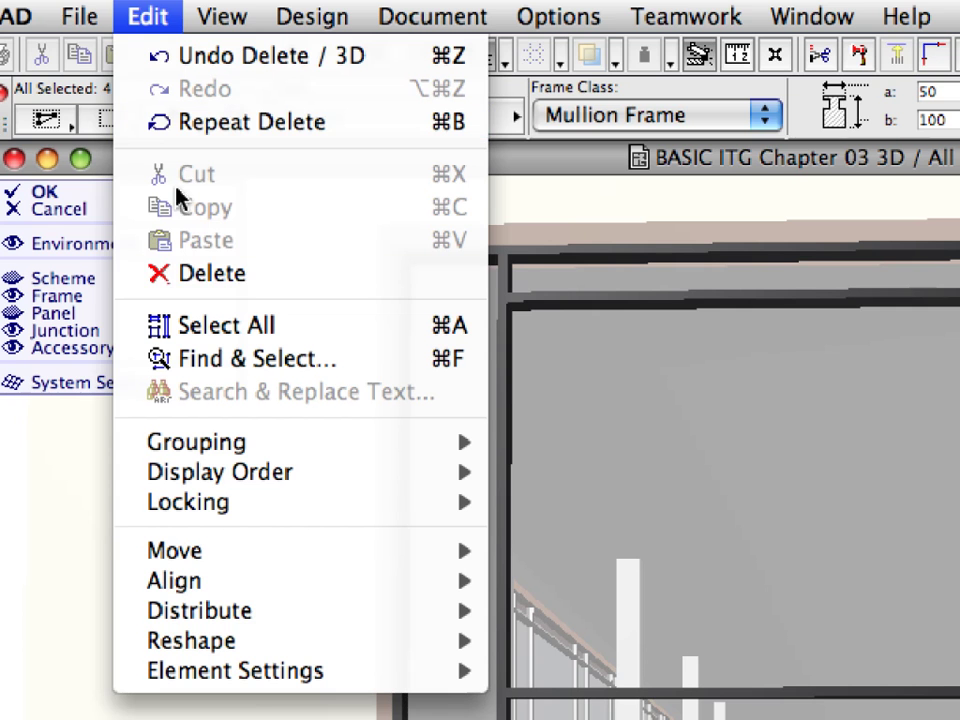
pyautogui.click(328, 292)
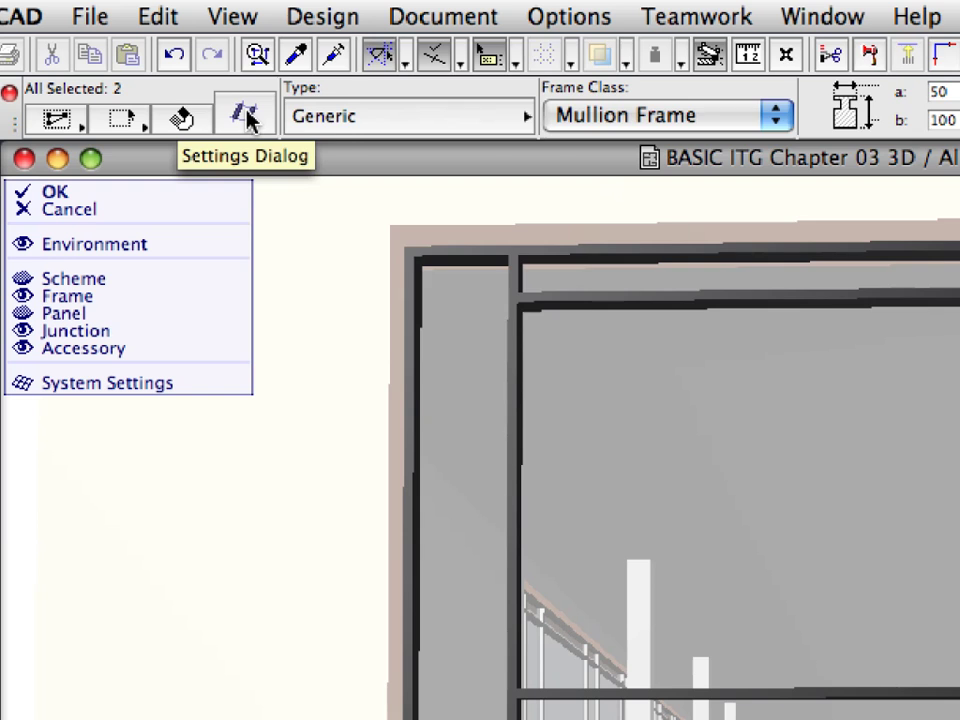
# Set the two selected mullion frames' Frame Intersection to 4 in their settings dialog.
pyautogui.click(248, 118)
pyautogui.click(549, 160)
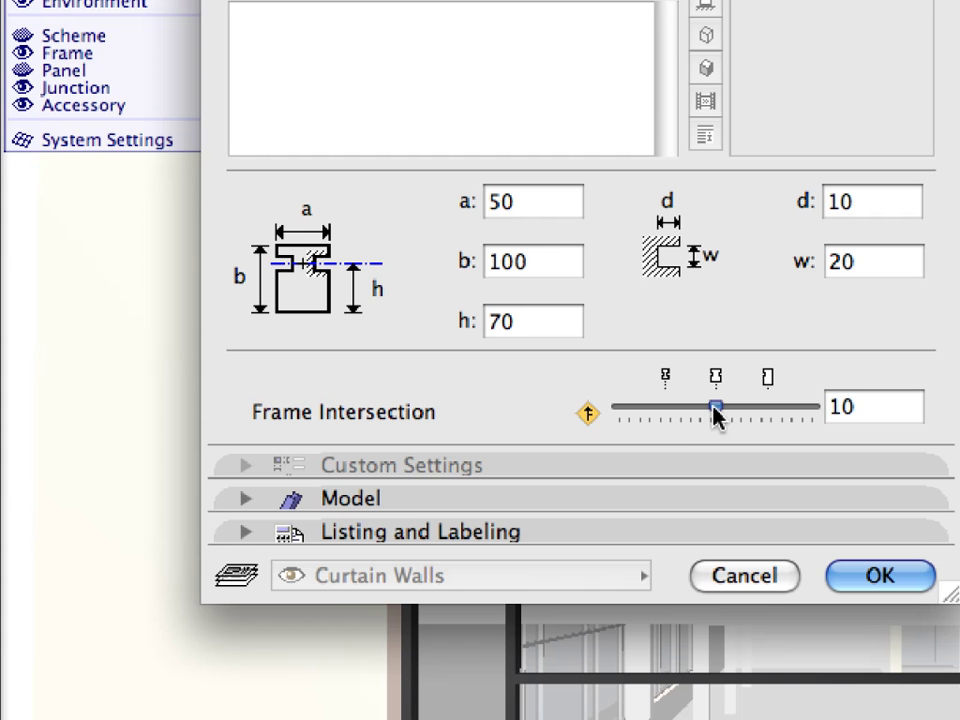
pyautogui.moveTo(710, 410); pyautogui.dragTo(651, 407)
pyautogui.doubleClick(844, 416)
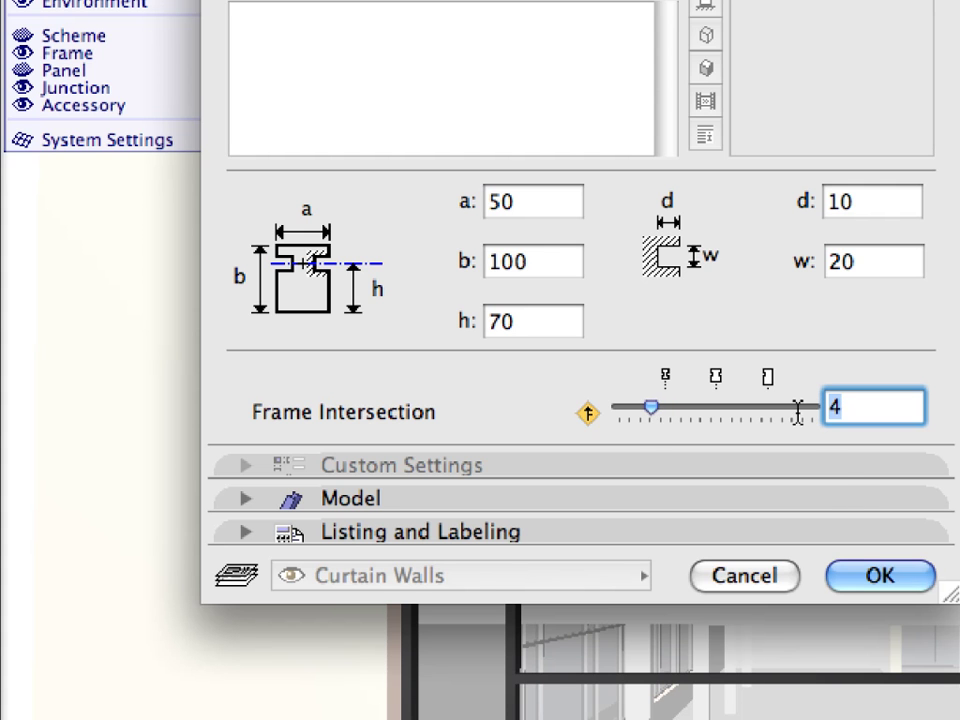
pyautogui.click(866, 577)
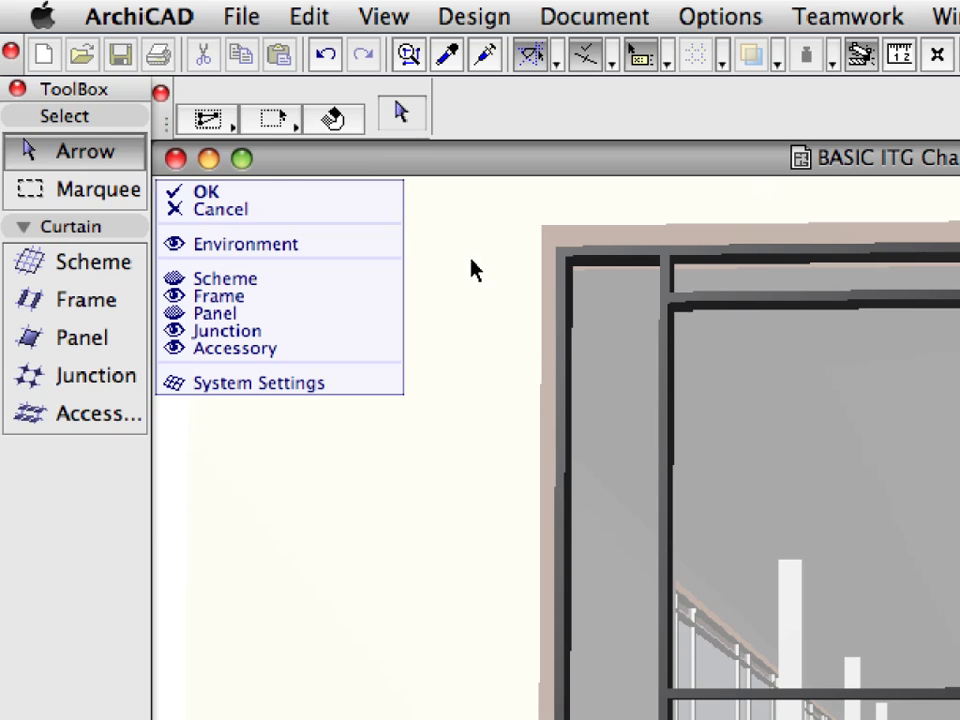
# Turn off Quick Selection, marquee-select the left-strip frames, and apply the CW-Boundary-01 favorite.
pyautogui.click(207, 120)
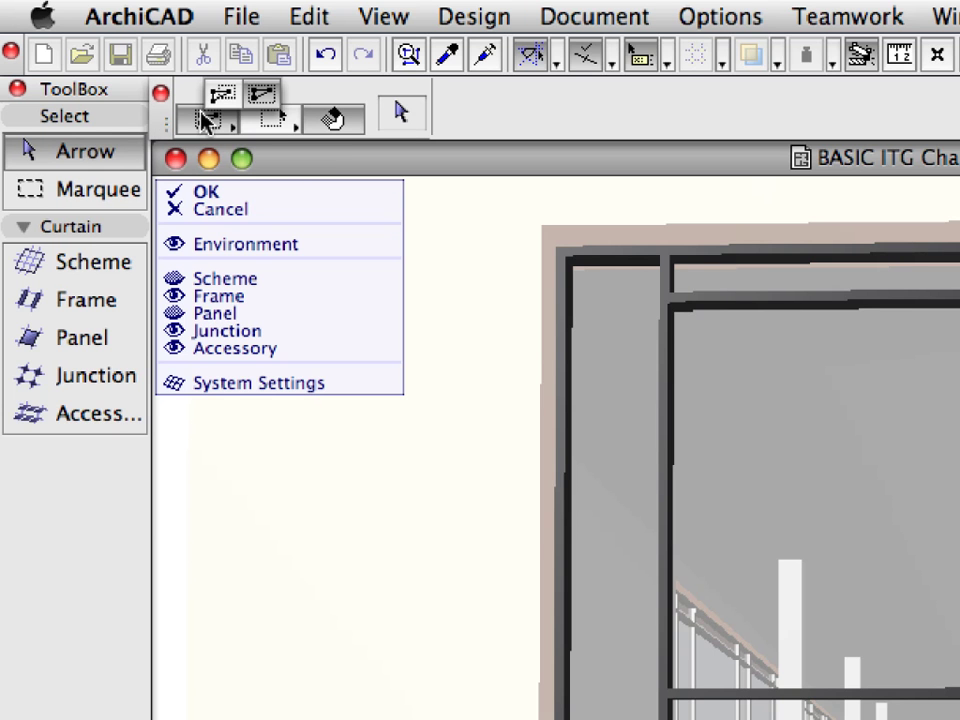
pyautogui.click(245, 93)
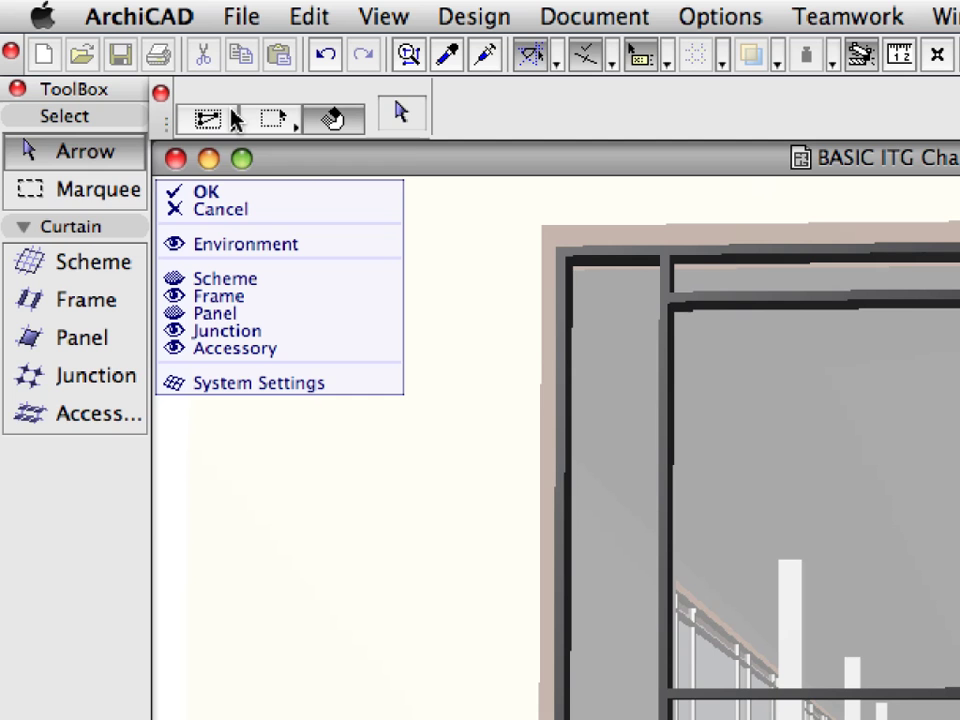
pyautogui.click(353, 127)
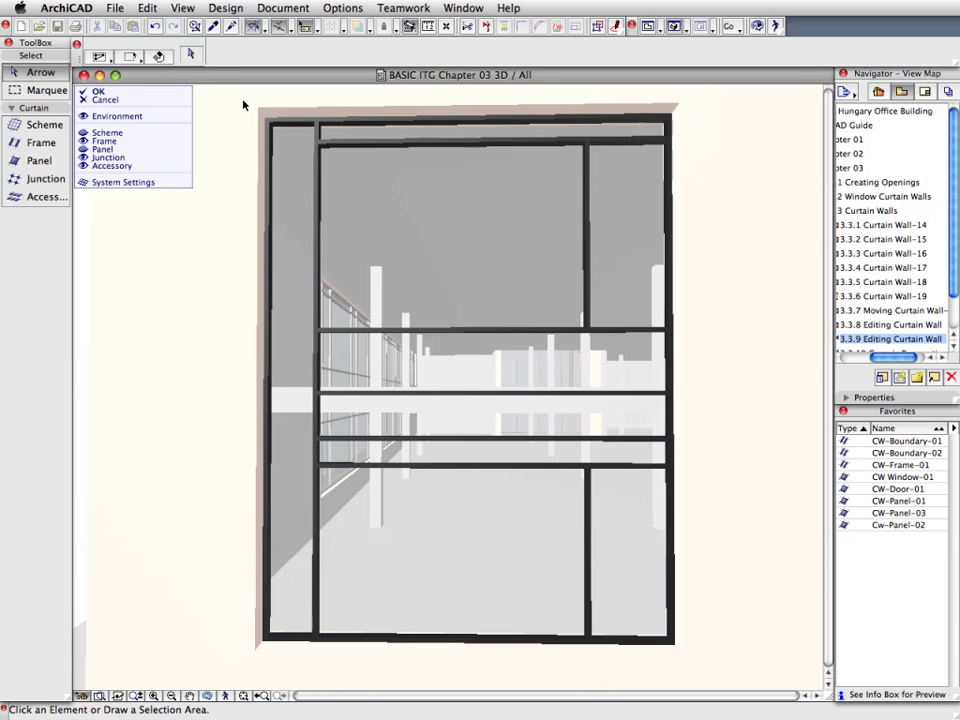
pyautogui.moveTo(234, 88); pyautogui.dragTo(337, 670)
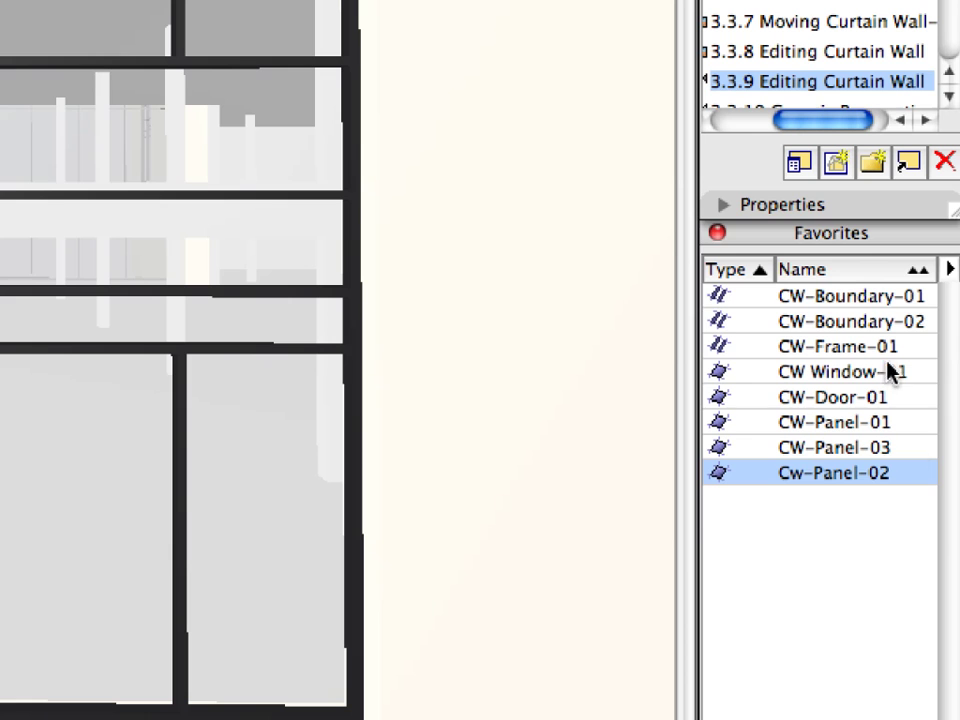
pyautogui.click(860, 444)
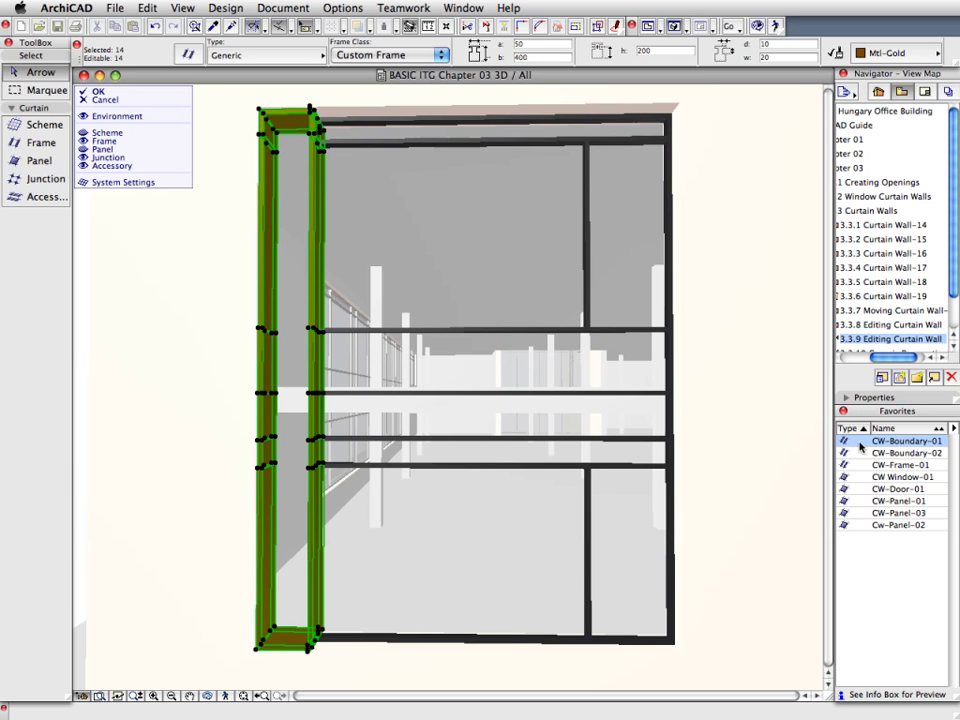
# Clear the selection and select the vertical frame next to the gold boundary strip.
pyautogui.click(153, 316)
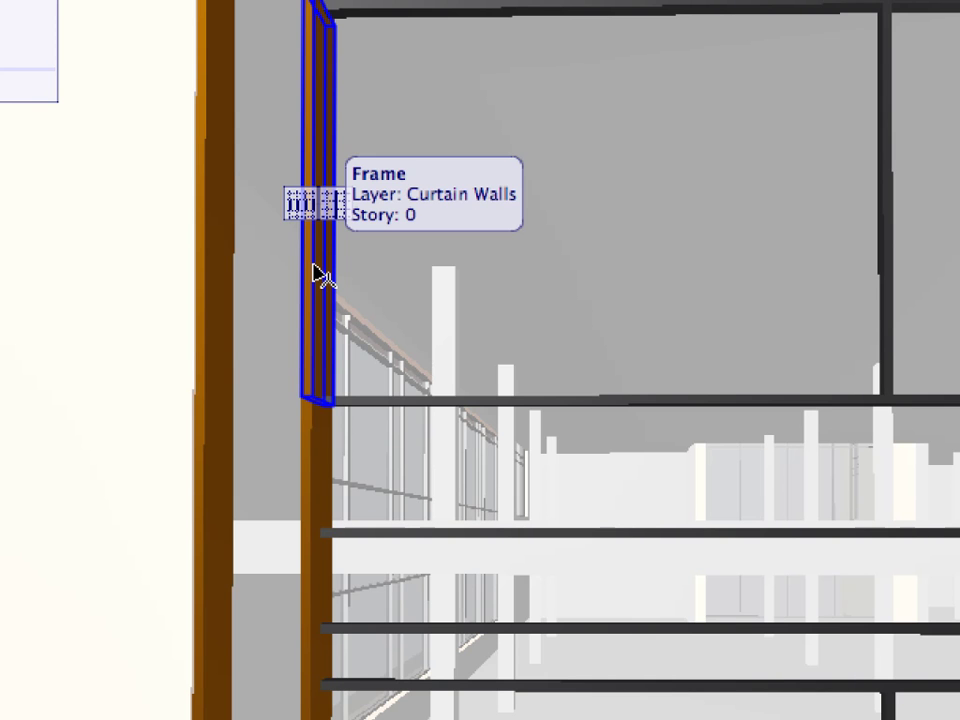
pyautogui.click(339, 213)
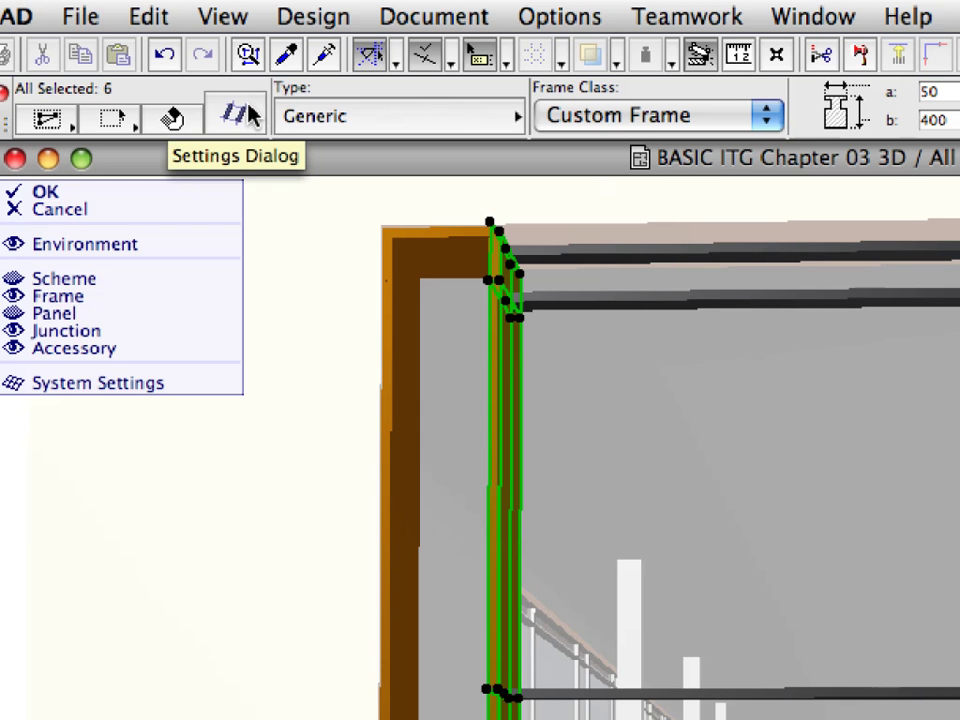
# Raise the selected boundary frames' Frame Intersection from 15 to 16.
pyautogui.click(240, 115)
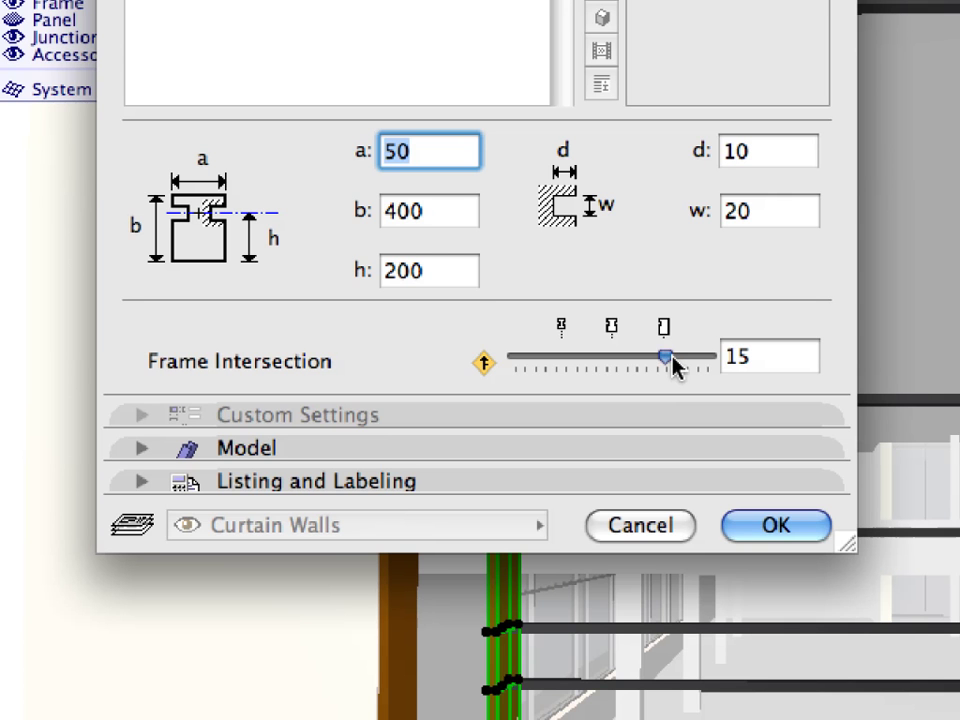
pyautogui.moveTo(672, 356); pyautogui.dragTo(676, 357)
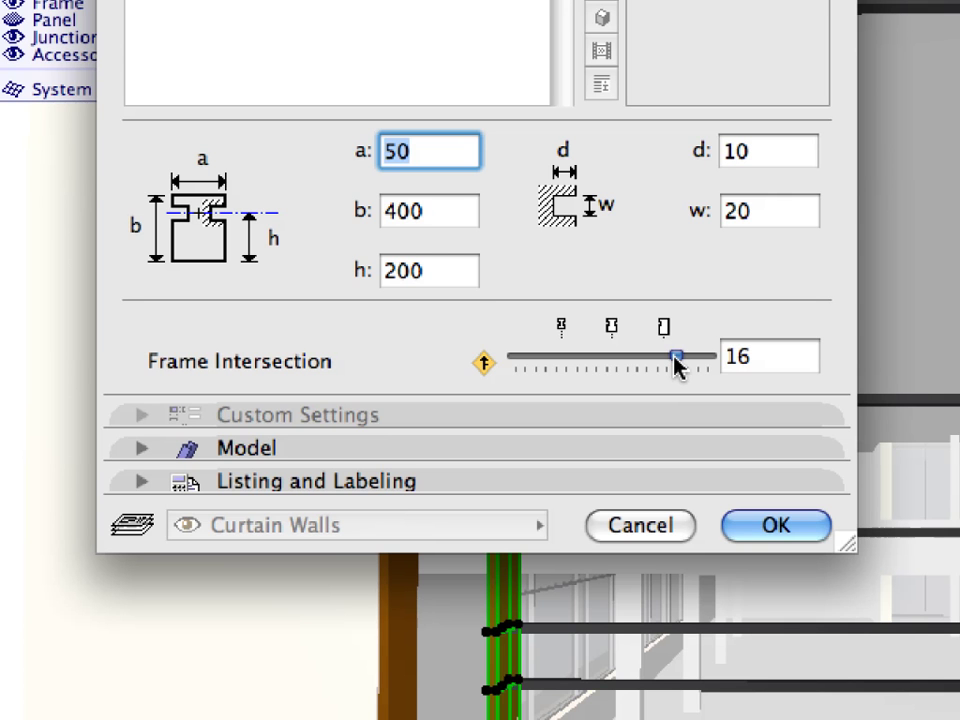
pyautogui.click(776, 526)
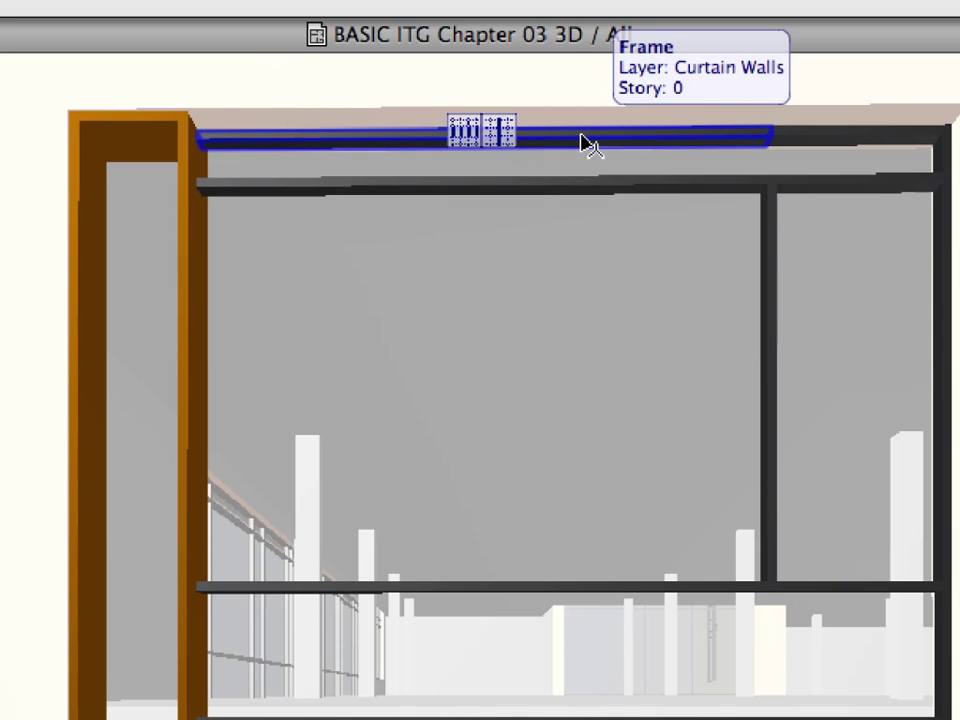
# Apply the CW-Boundary-02 favorite to the top-edge and short right-edge frames, then deselect.
pyautogui.click(588, 145)
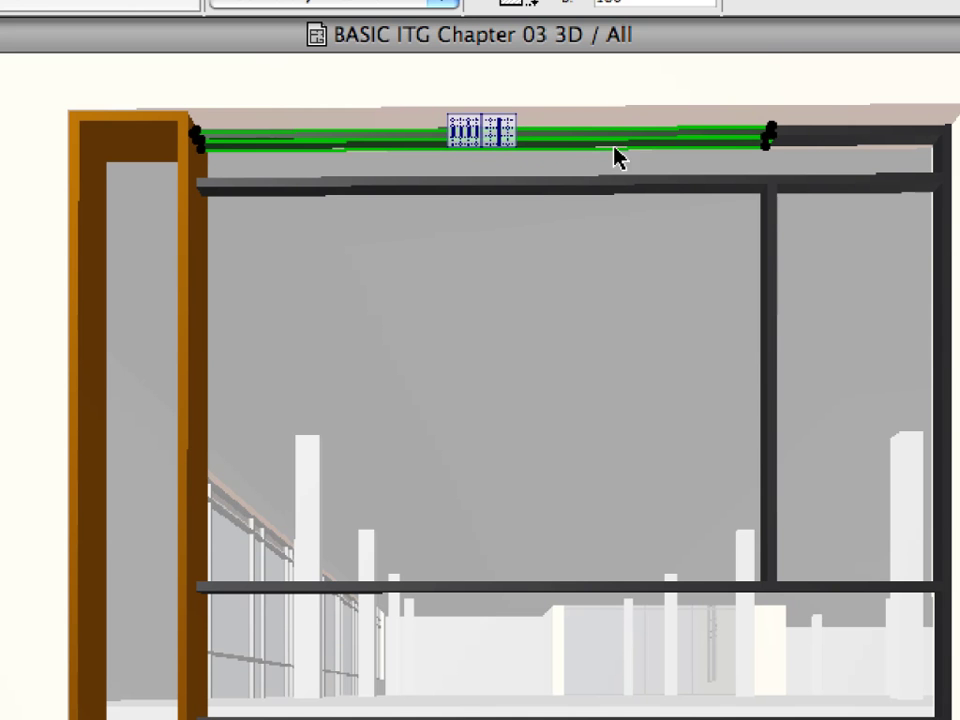
pyautogui.keyDown('shift'); pyautogui.click(812, 146); pyautogui.keyUp('shift')
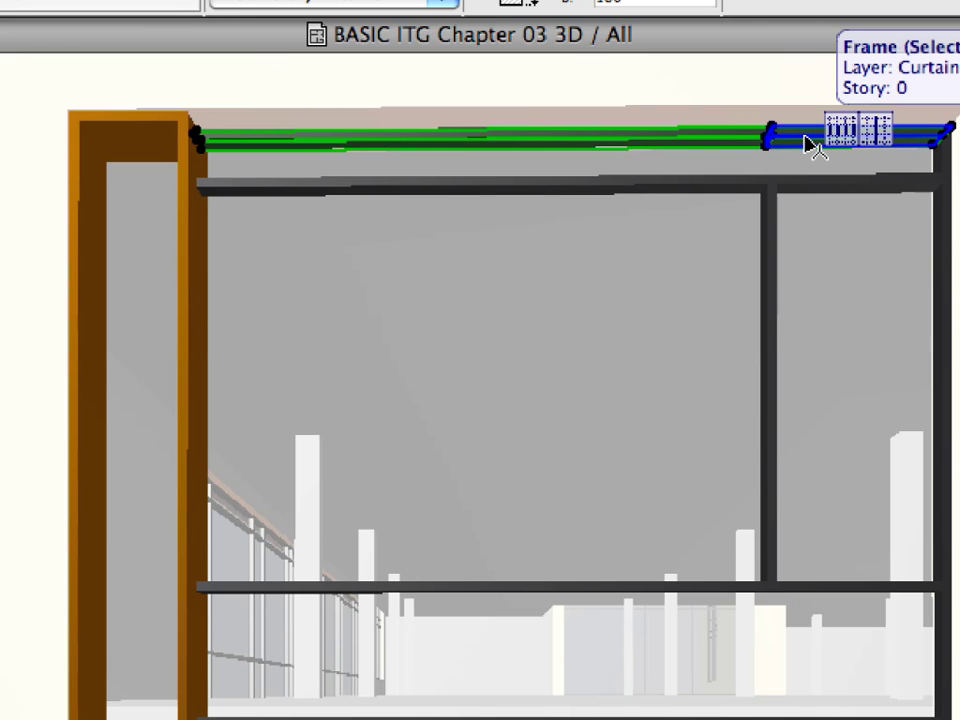
pyautogui.click(815, 148)
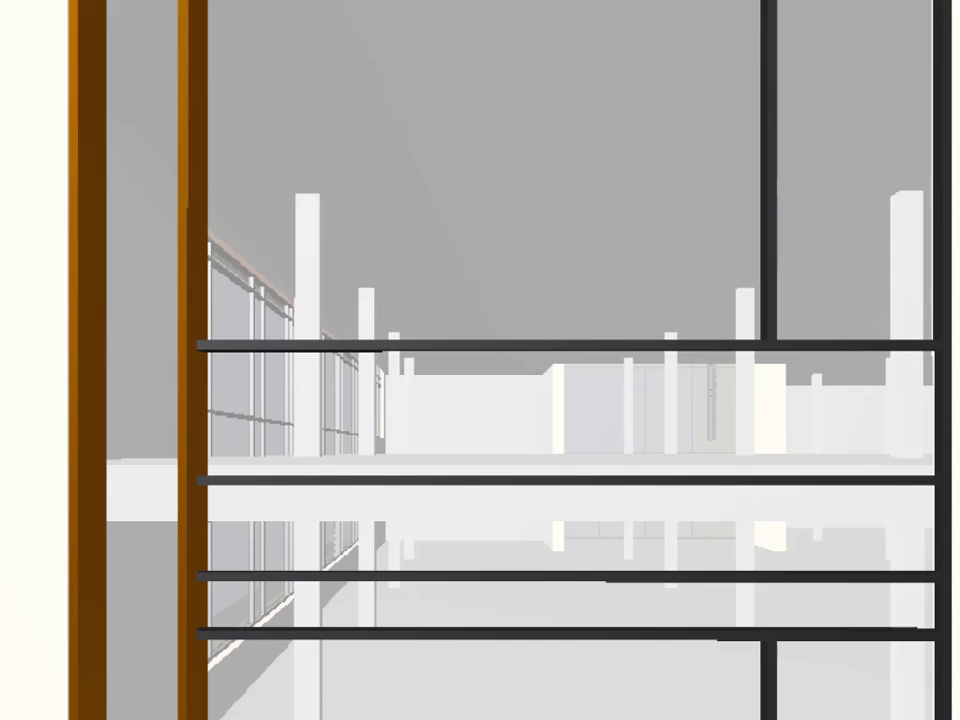
pyautogui.click(945, 350)
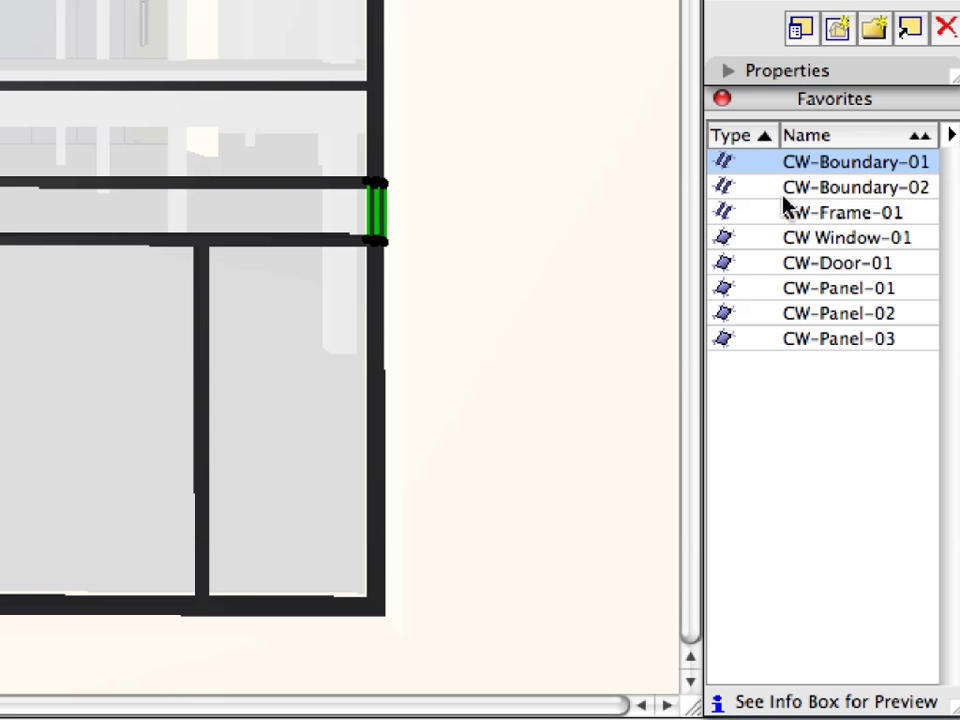
pyautogui.click(872, 451)
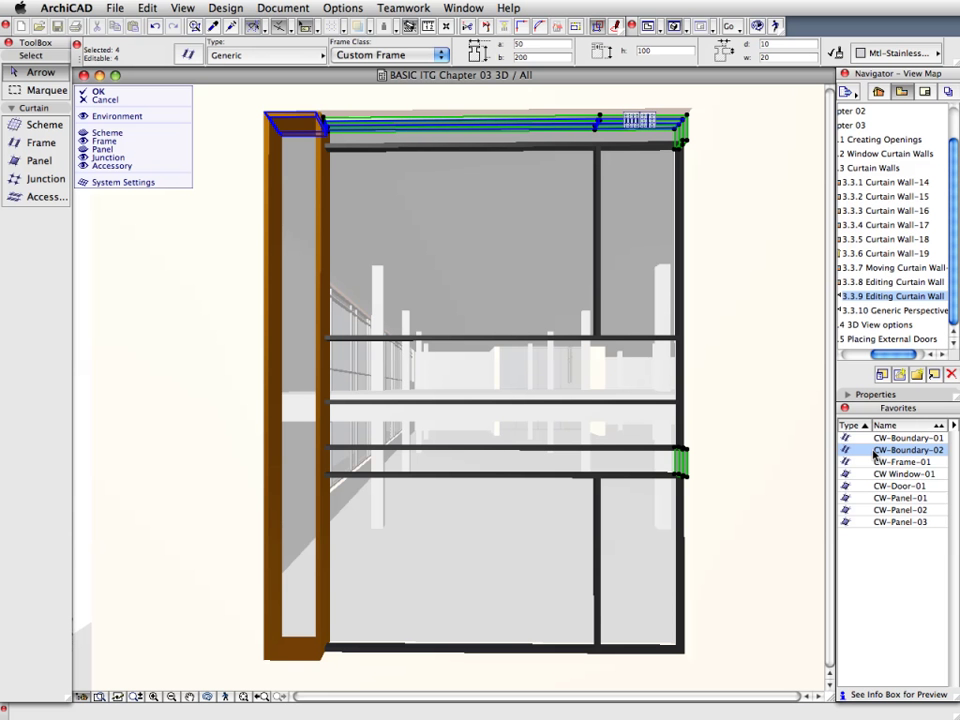
pyautogui.click(771, 315)
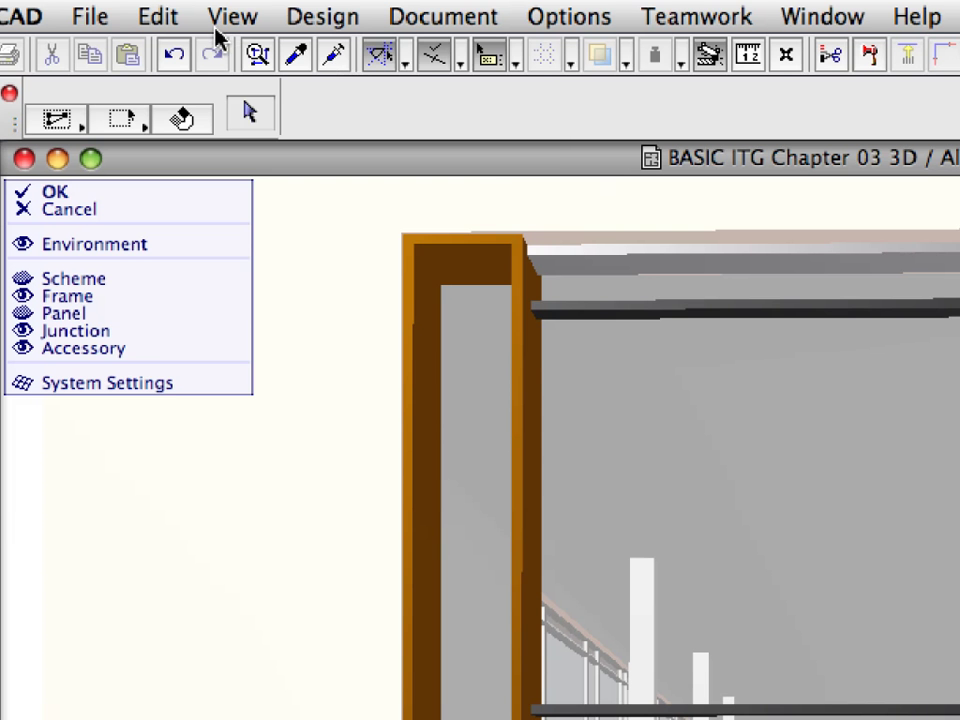
# Select the dark-zinc boundary frames with the CW-Frame:Zink+Boundary criteria set in Find & Select.
pyautogui.click(147, 8)
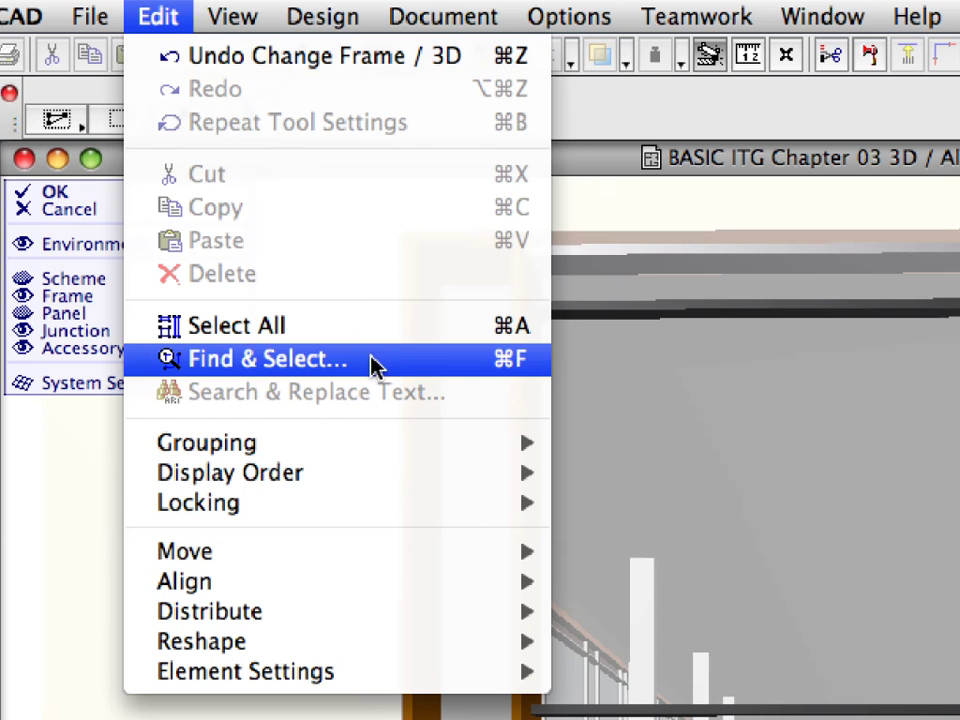
pyautogui.click(463, 359)
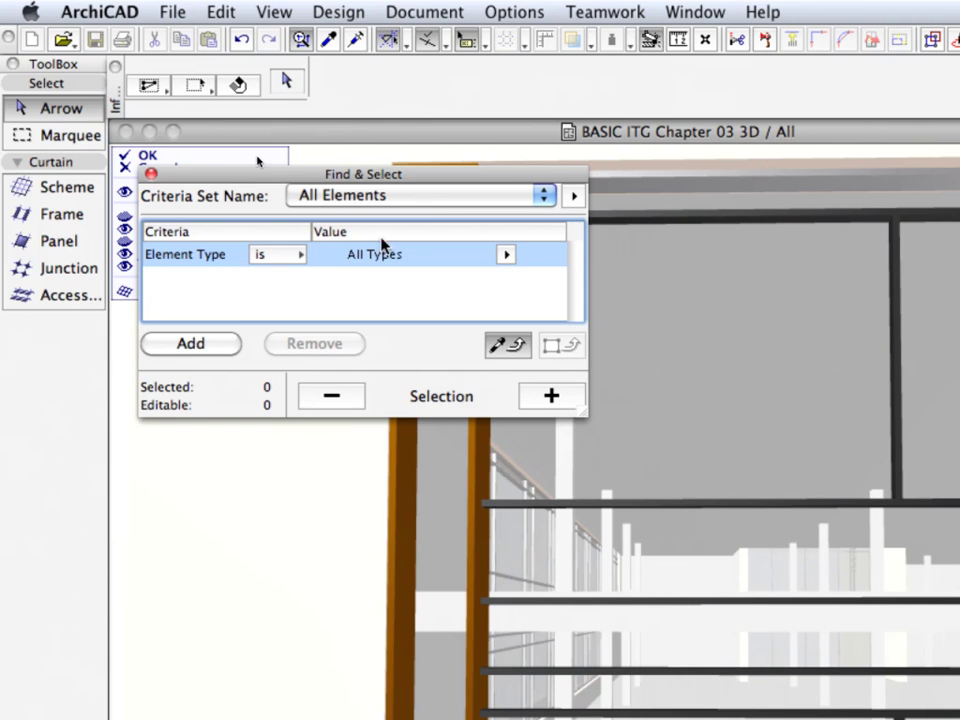
pyautogui.click(433, 197)
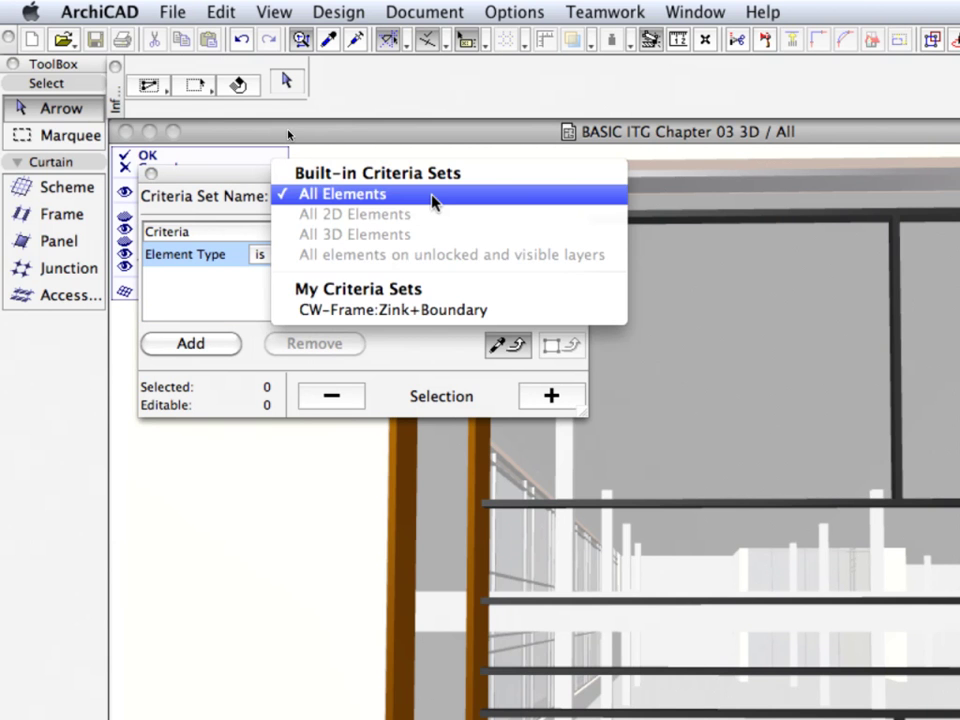
pyautogui.click(520, 311)
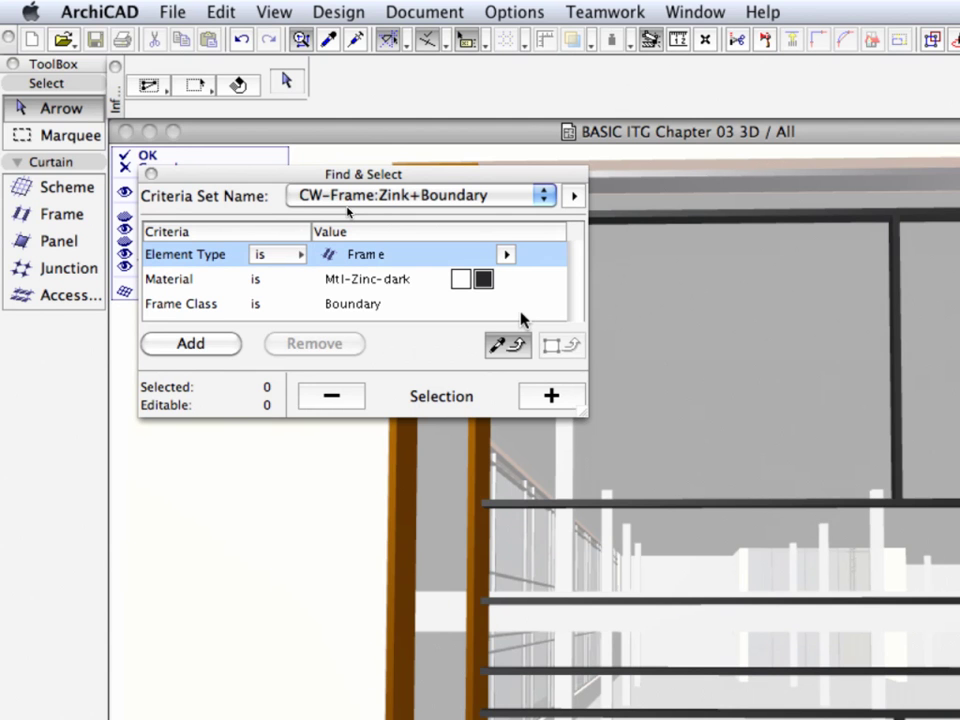
pyautogui.click(575, 400)
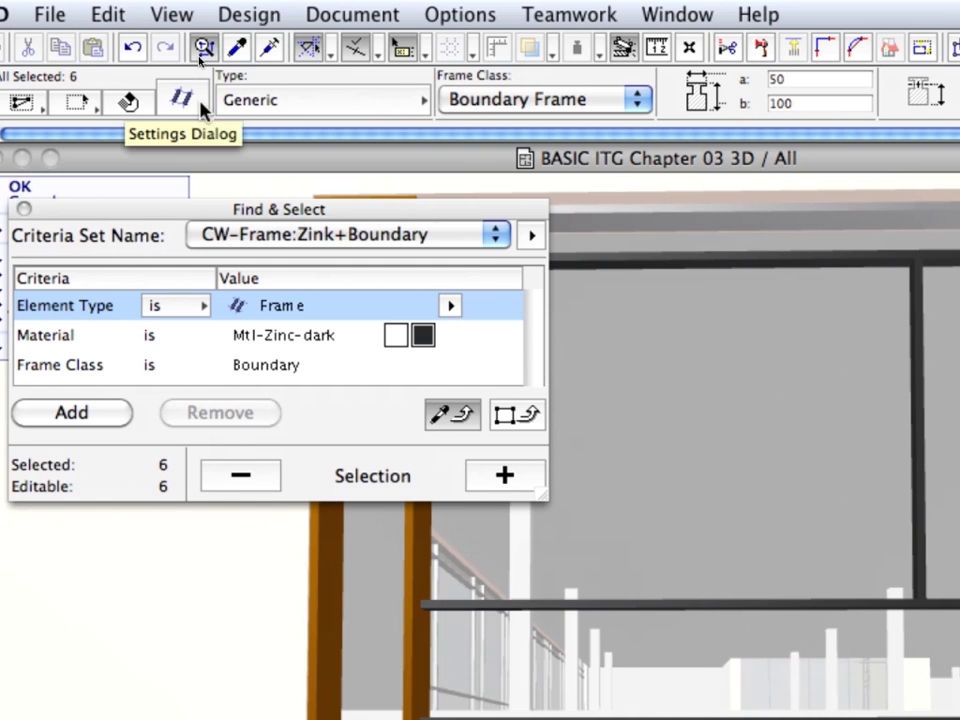
# Set the selected frames' Frame Intersection to 3 and close the Find & Select palette.
pyautogui.click(203, 107)
pyautogui.moveTo(565, 565); pyautogui.dragTo(454, 564)
pyautogui.click(622, 561)
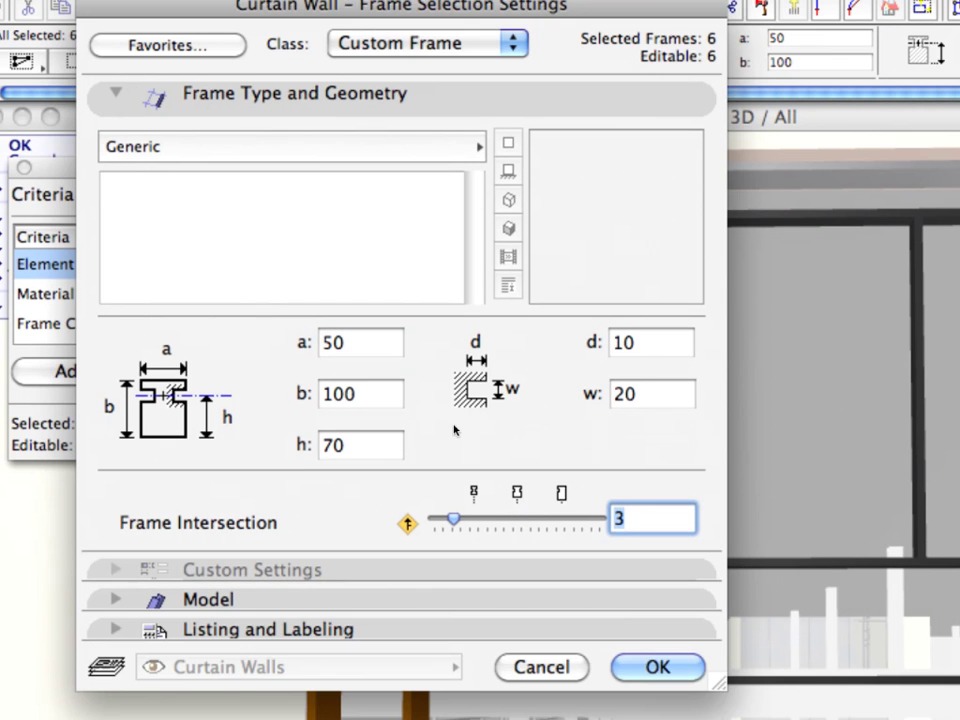
pyautogui.click(697, 674)
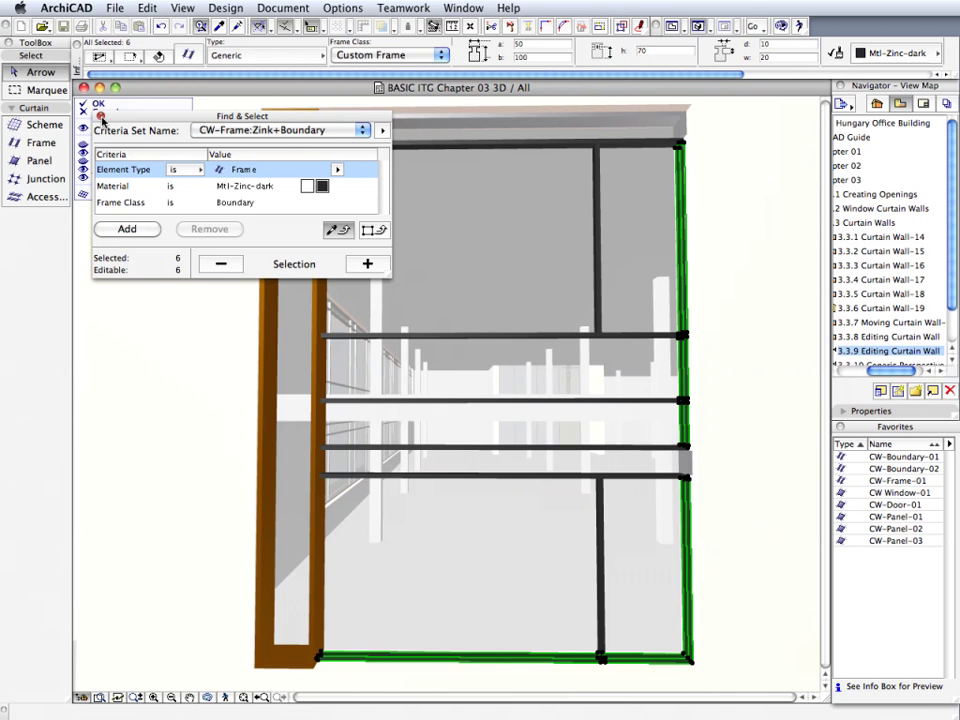
pyautogui.click(101, 117)
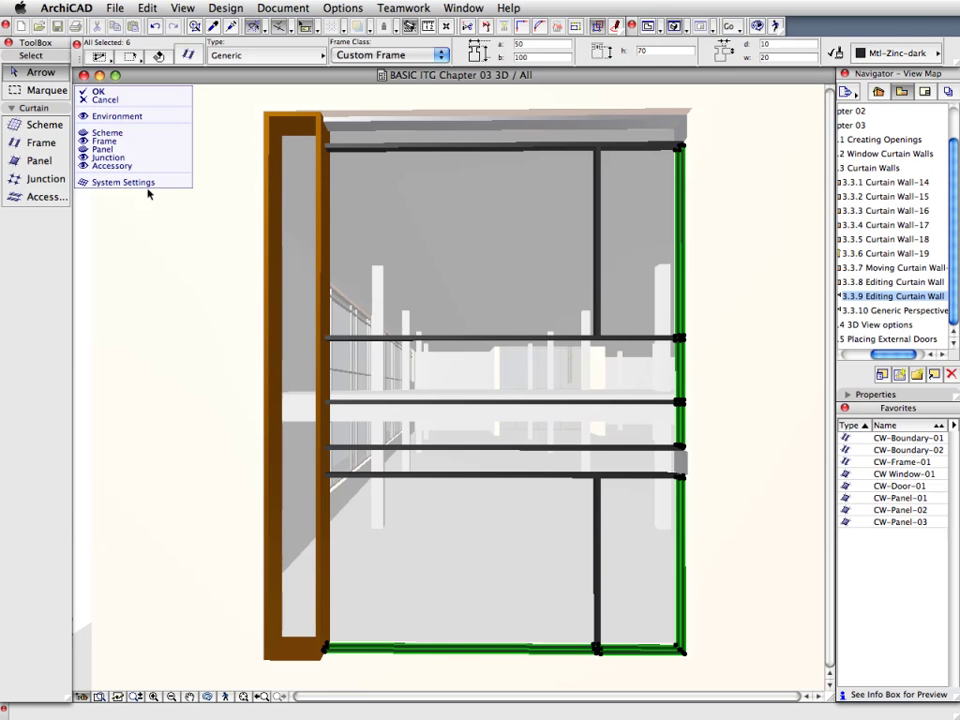
# Turn on panel editing and apply the CW-Panel-01 favorite to the narrow panel beside the column.
pyautogui.press('Escape')
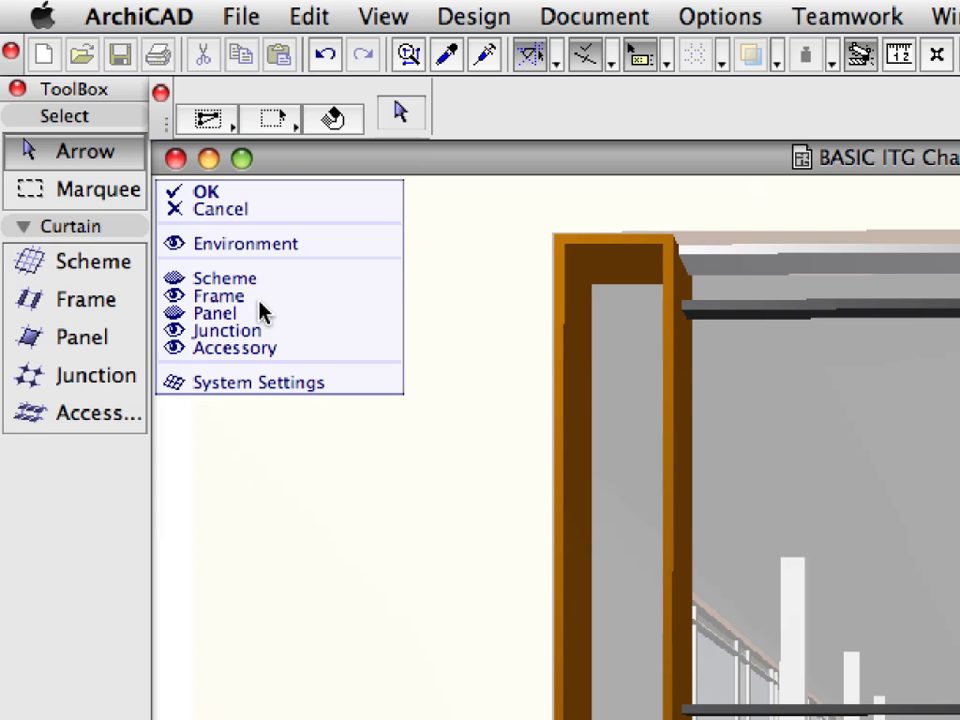
pyautogui.click(179, 316)
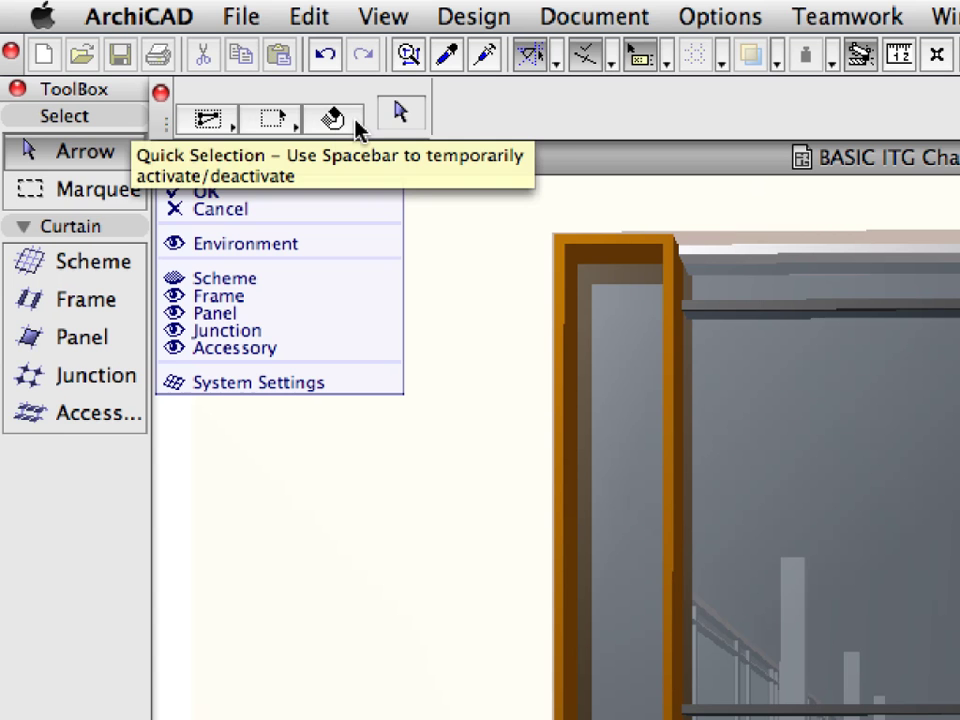
pyautogui.click(356, 121)
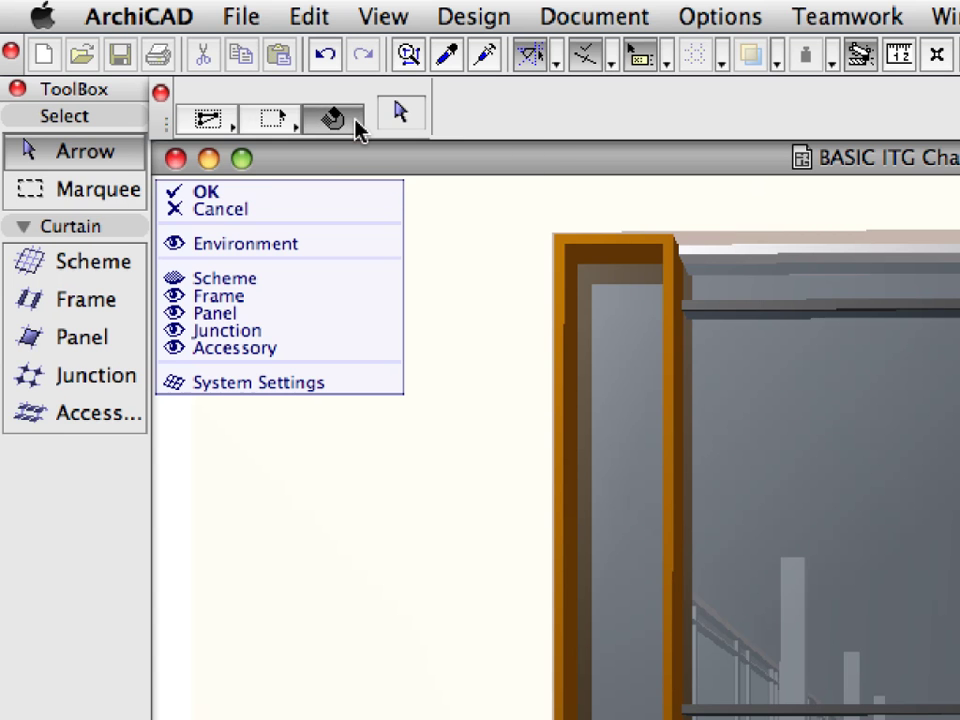
pyautogui.click(598, 323)
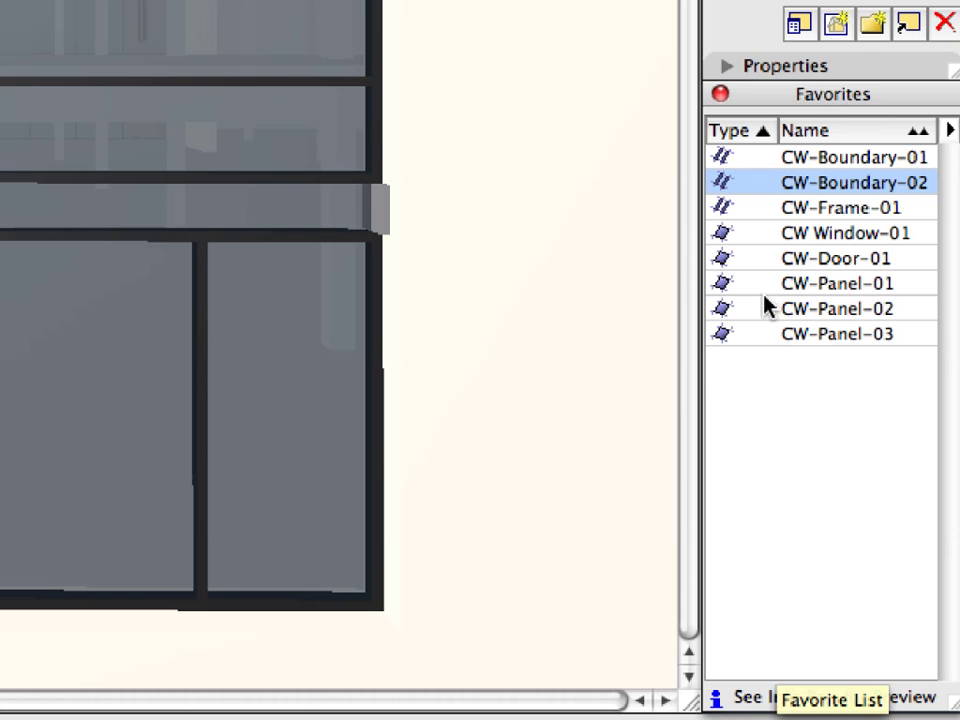
pyautogui.click(765, 287)
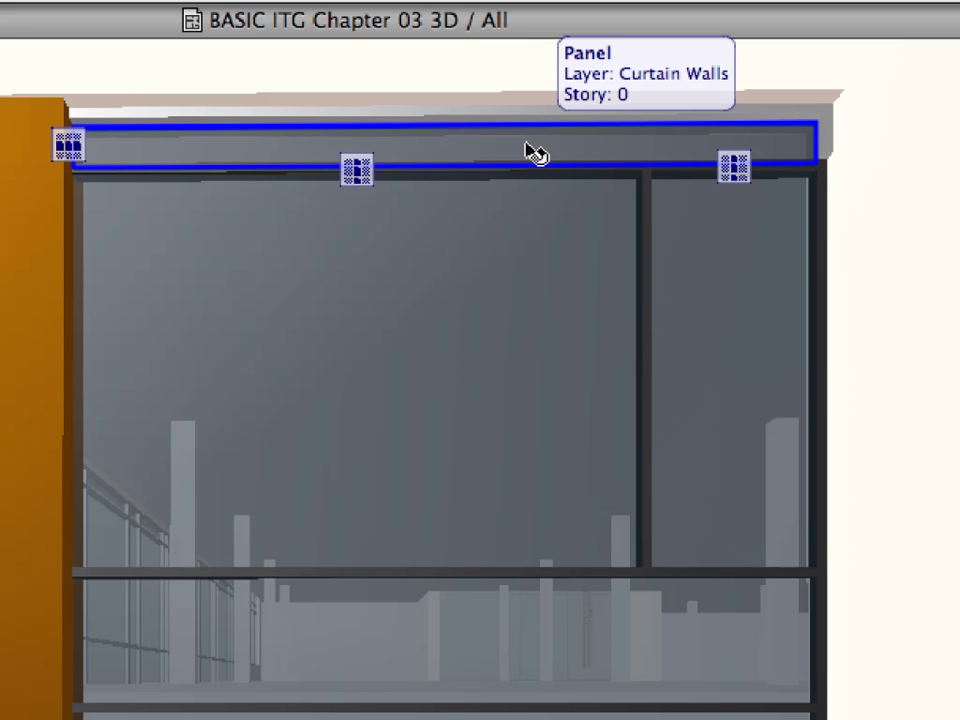
# Apply the CW-Panel-02 favorite to the top strip and lower horizontal band panels.
pyautogui.click(530, 150)
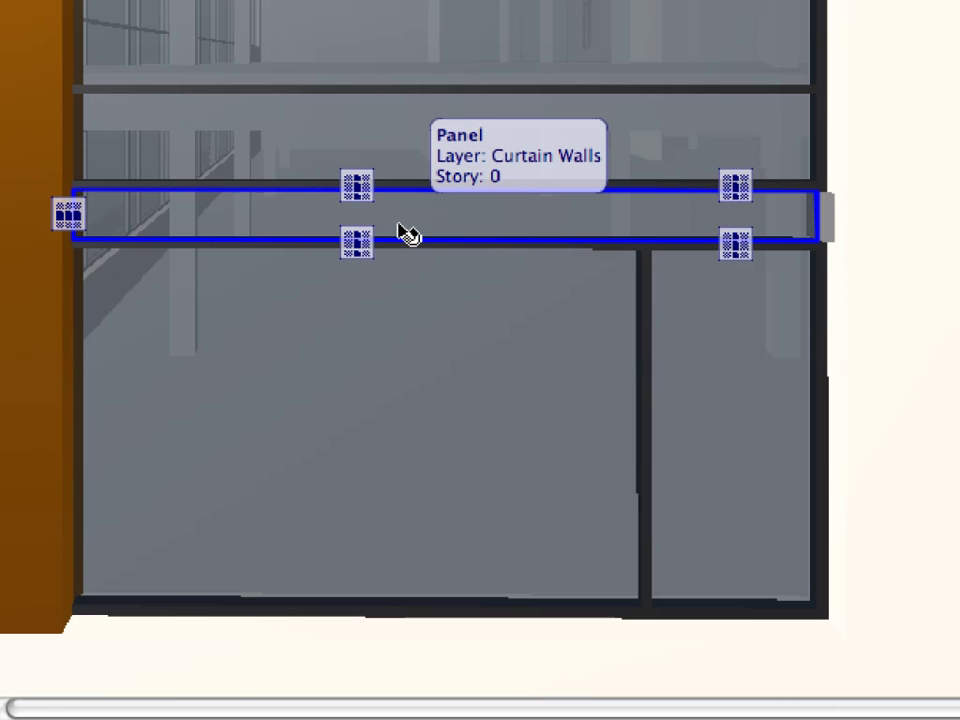
pyautogui.click(400, 228)
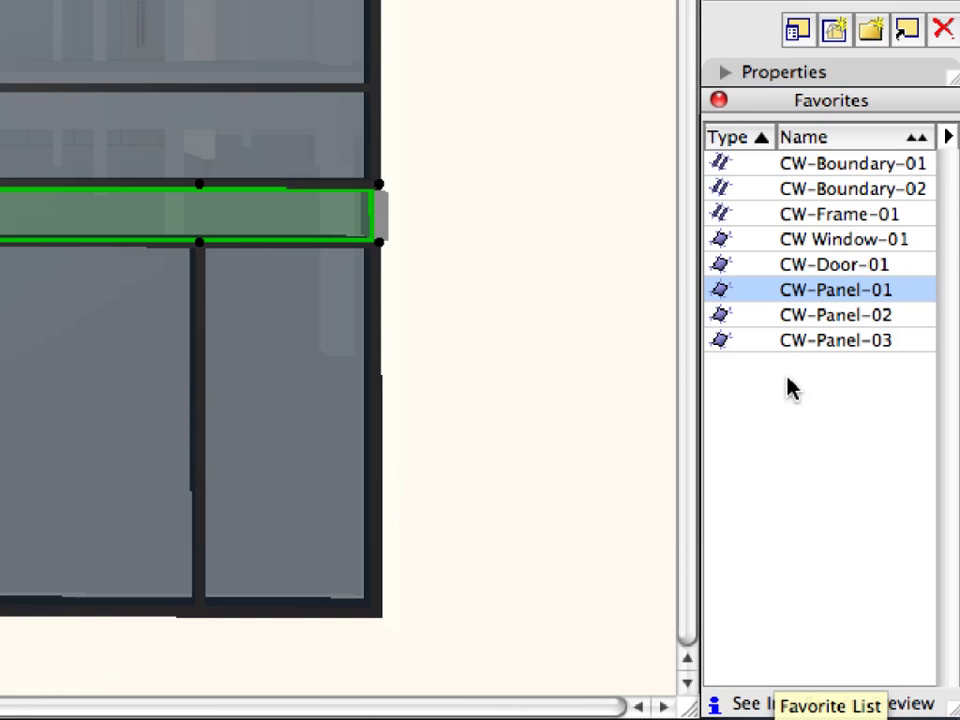
pyautogui.click(772, 316)
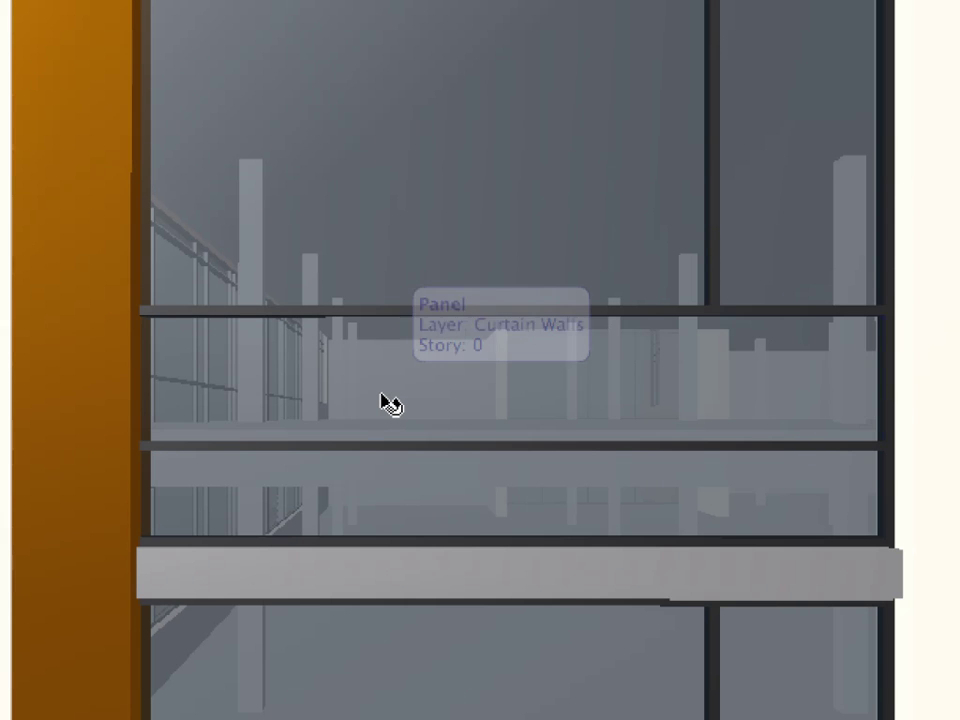
# Apply the CW-Panel-03 dark grey glass favorite to both middle band panels.
pyautogui.click(441, 380)
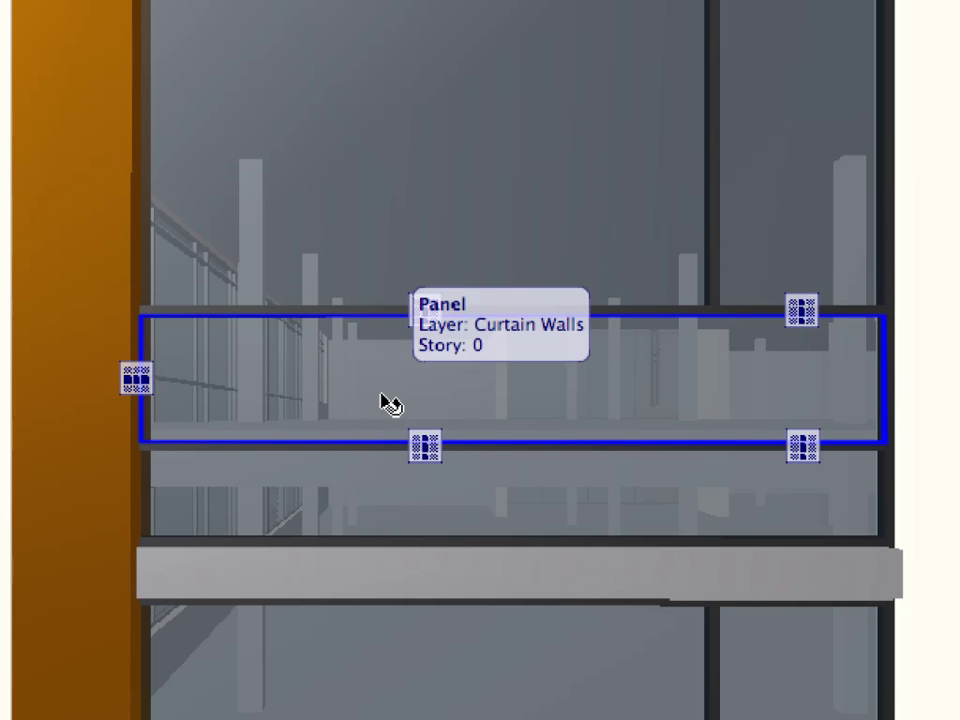
pyautogui.click(390, 403)
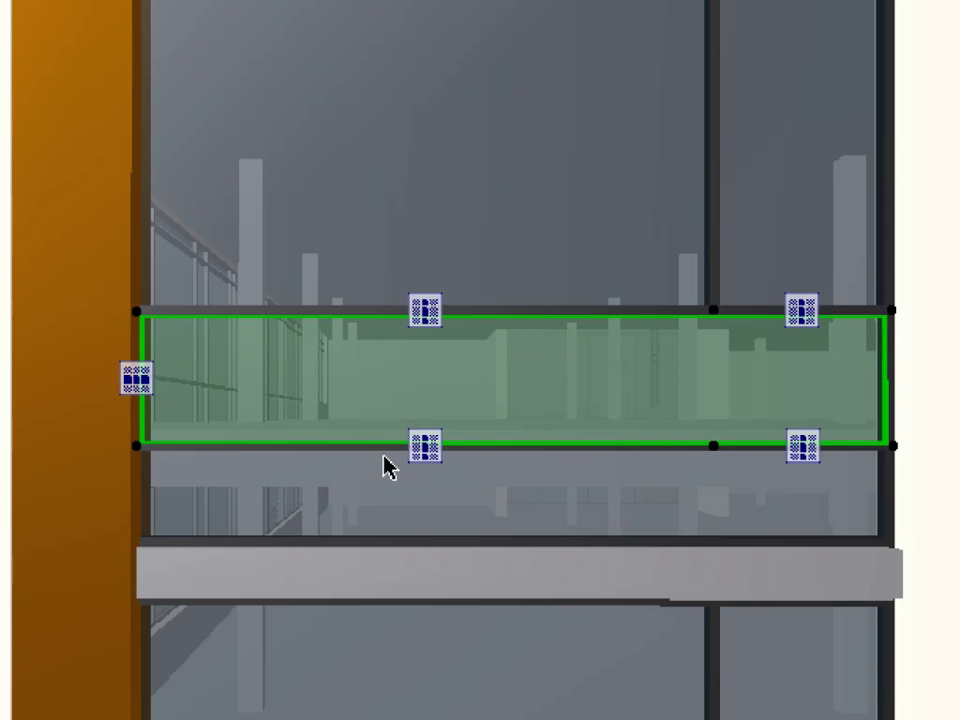
pyautogui.keyDown('shift'); pyautogui.click(398, 484); pyautogui.keyUp('shift')
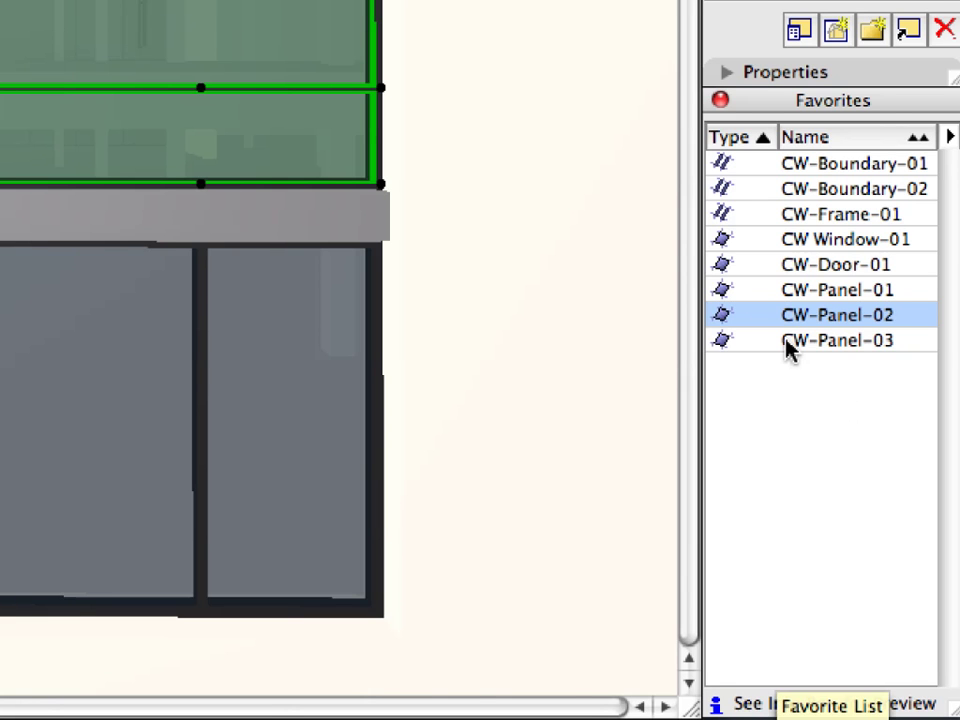
pyautogui.doubleClick(788, 342)
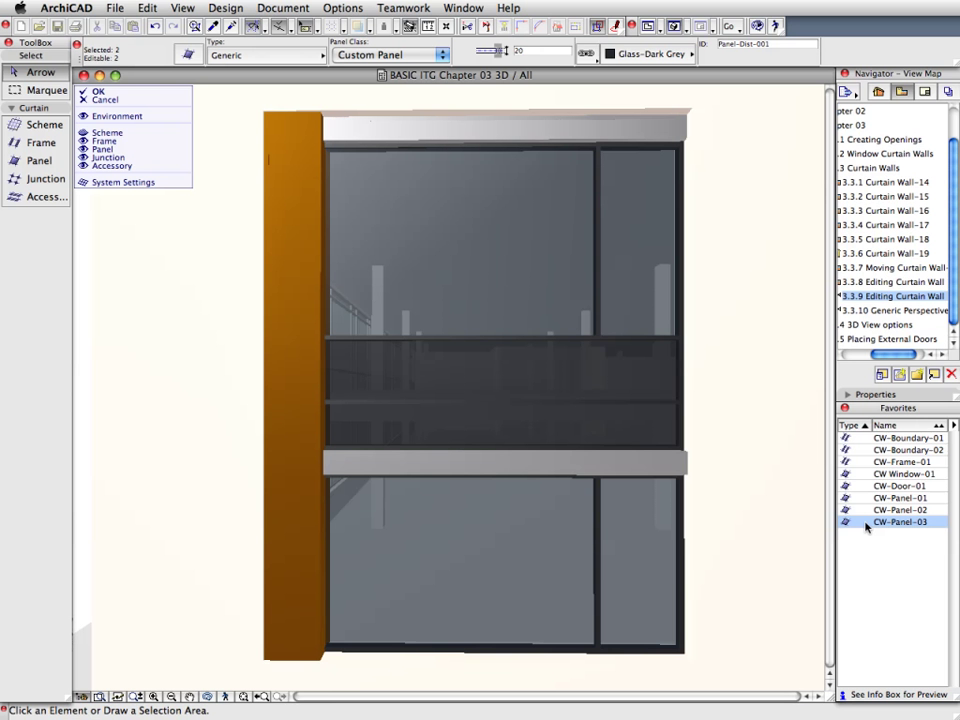
pyautogui.press('Escape')
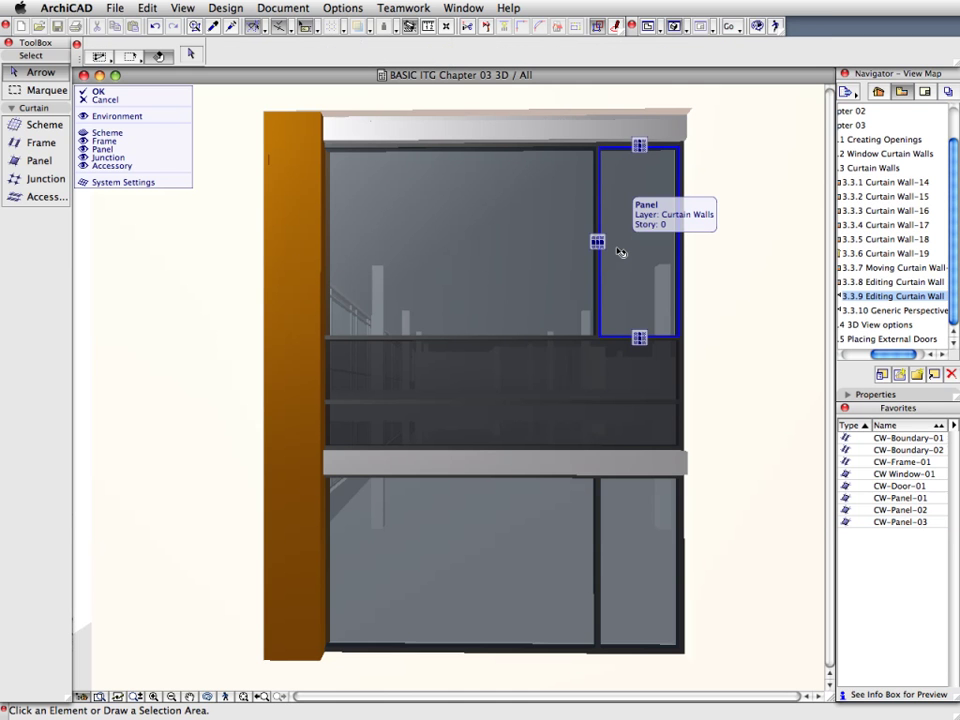
# Turn the two narrow right-hand panels into CW Window-01 windows.
pyautogui.click(636, 262)
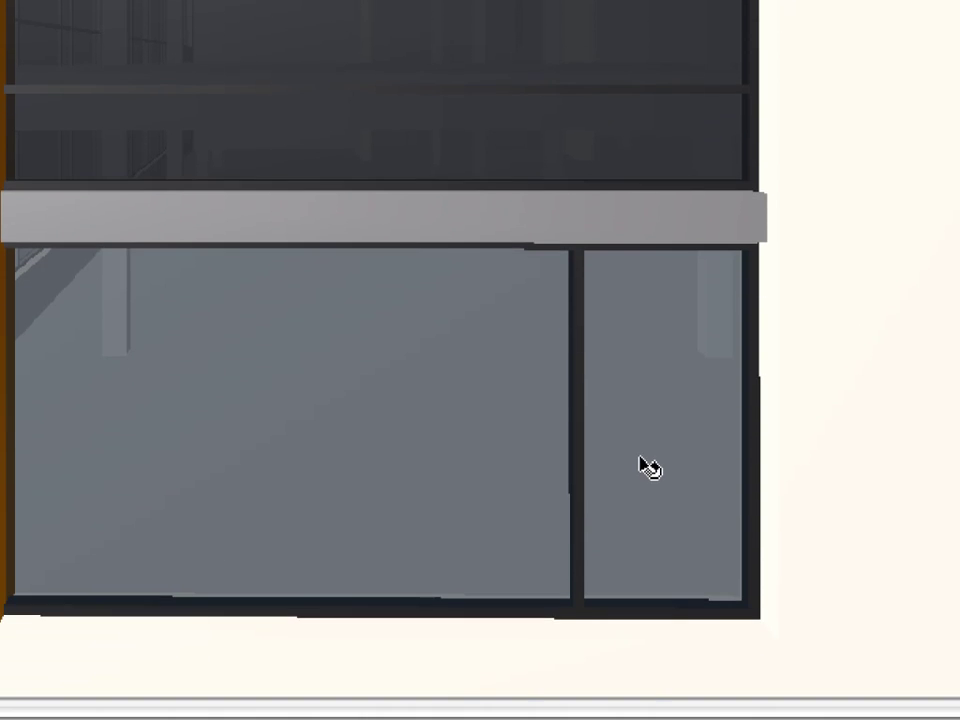
pyautogui.click(648, 467)
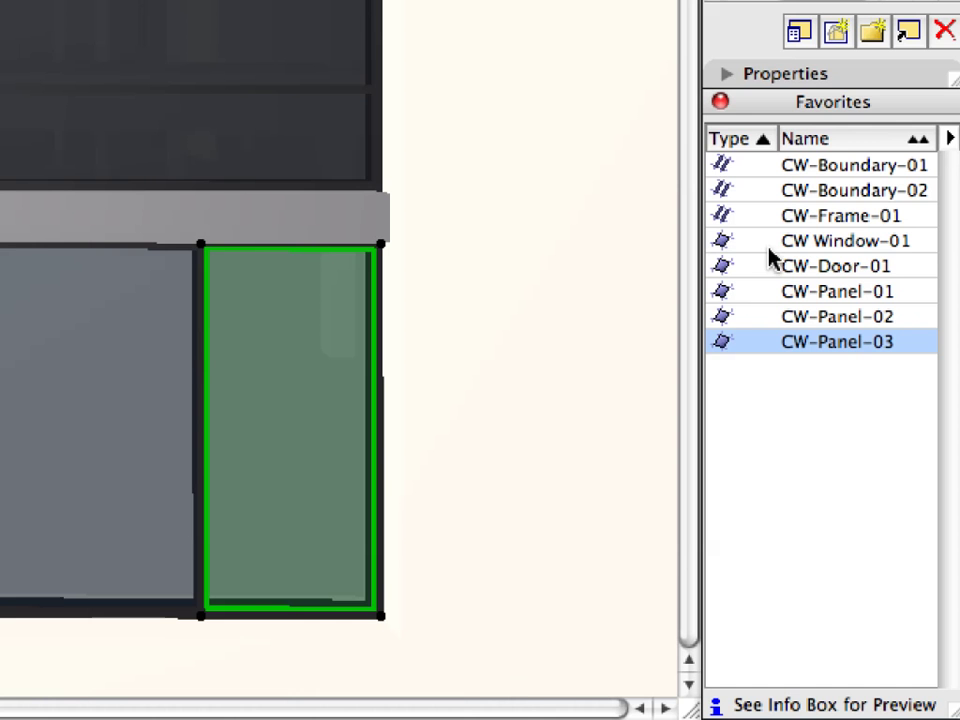
pyautogui.doubleClick(763, 248)
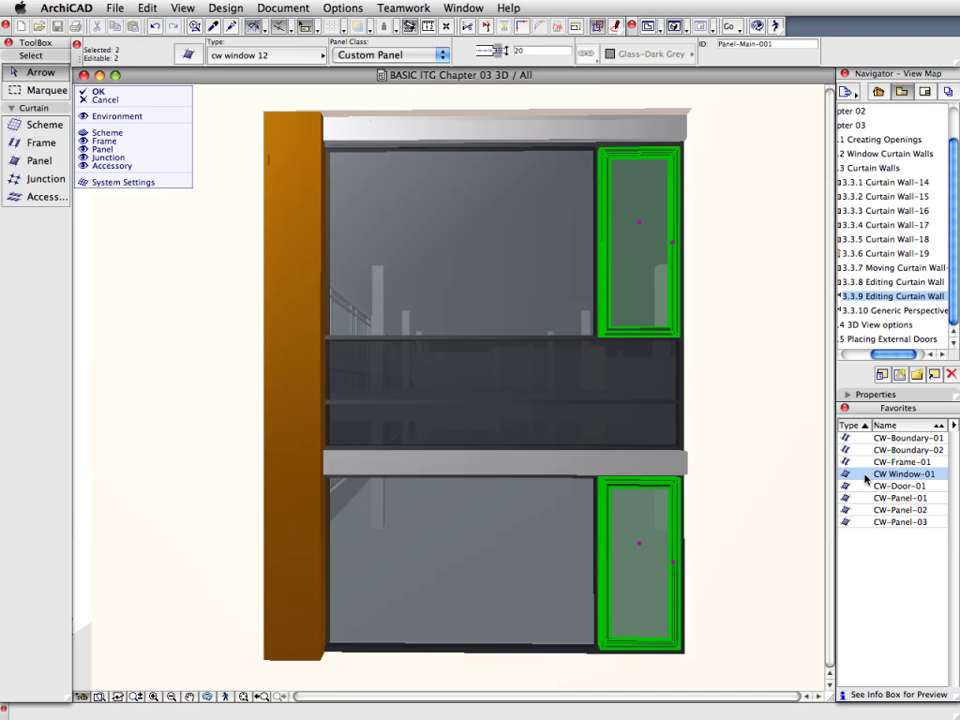
pyautogui.press('Escape')
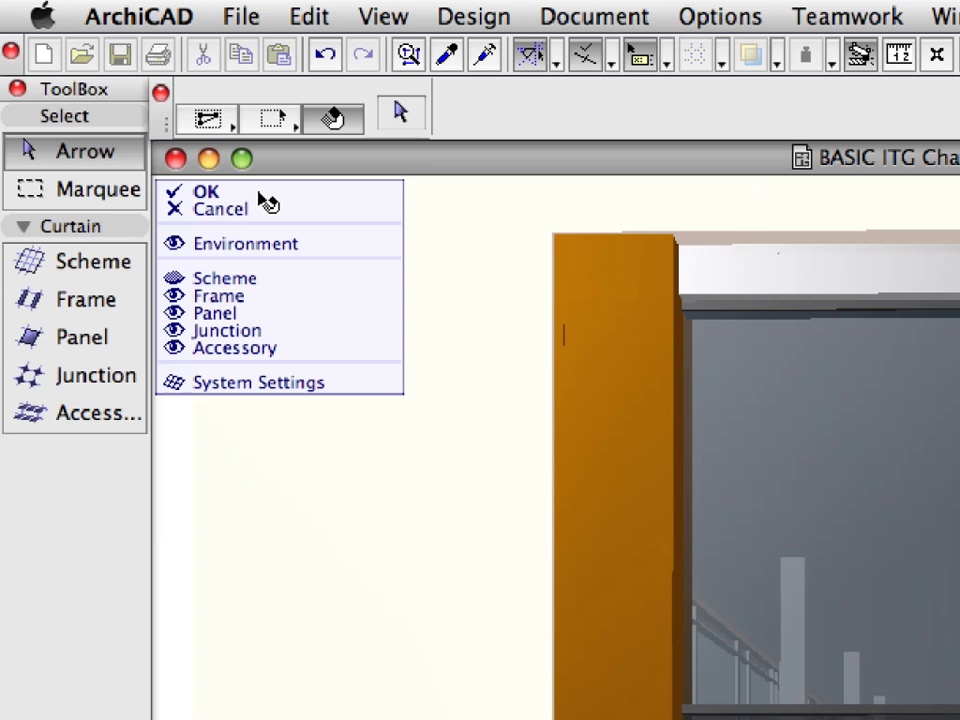
# Close curtain wall editing, go to the Ground Floor plan, and inspect the wall at base elevation 800.
pyautogui.click(206, 192)
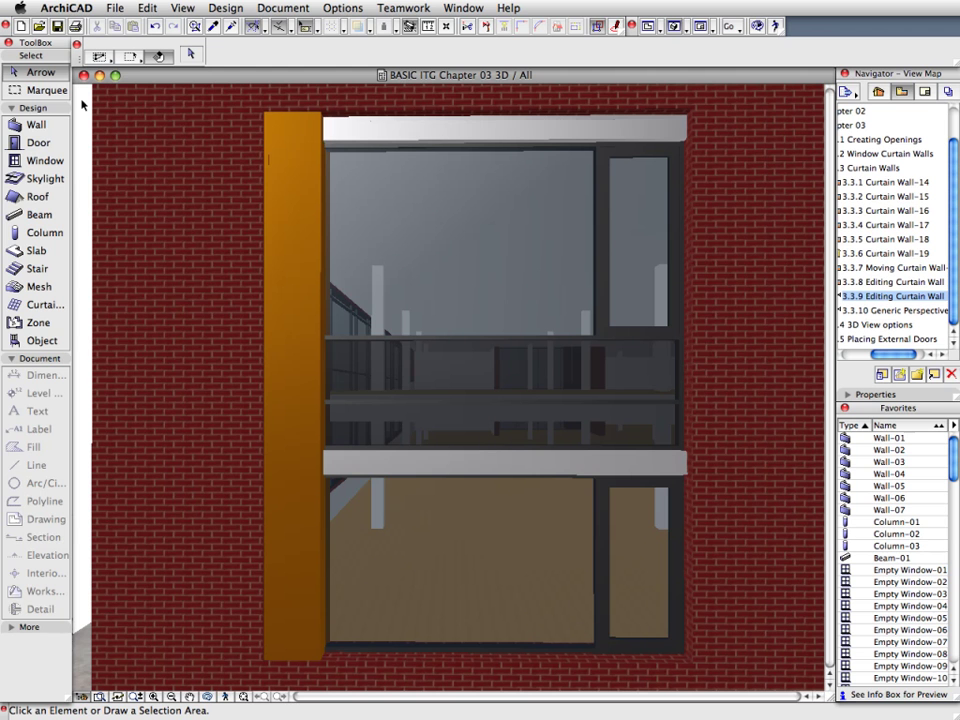
pyautogui.rightClick(82, 104)
pyautogui.moveTo(228, 384)
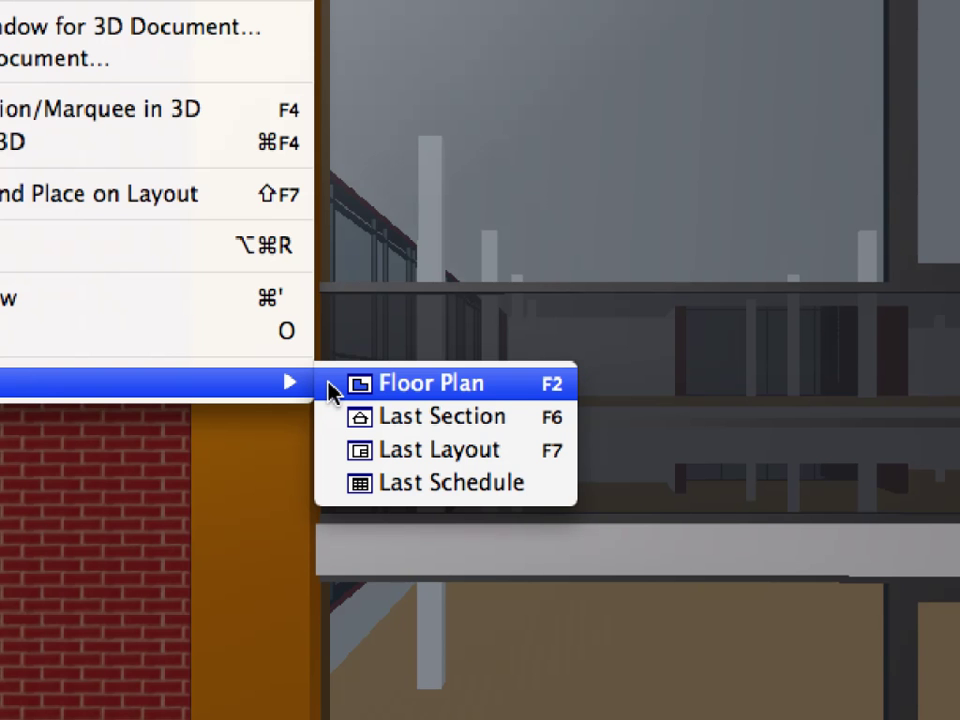
pyautogui.click(330, 386)
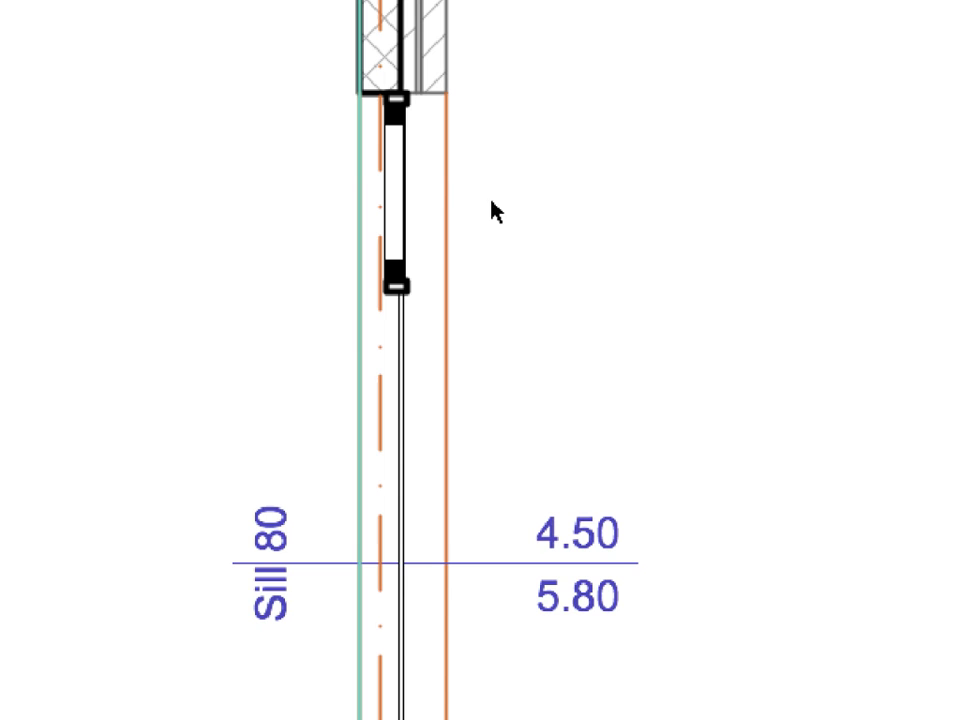
pyautogui.click(403, 292)
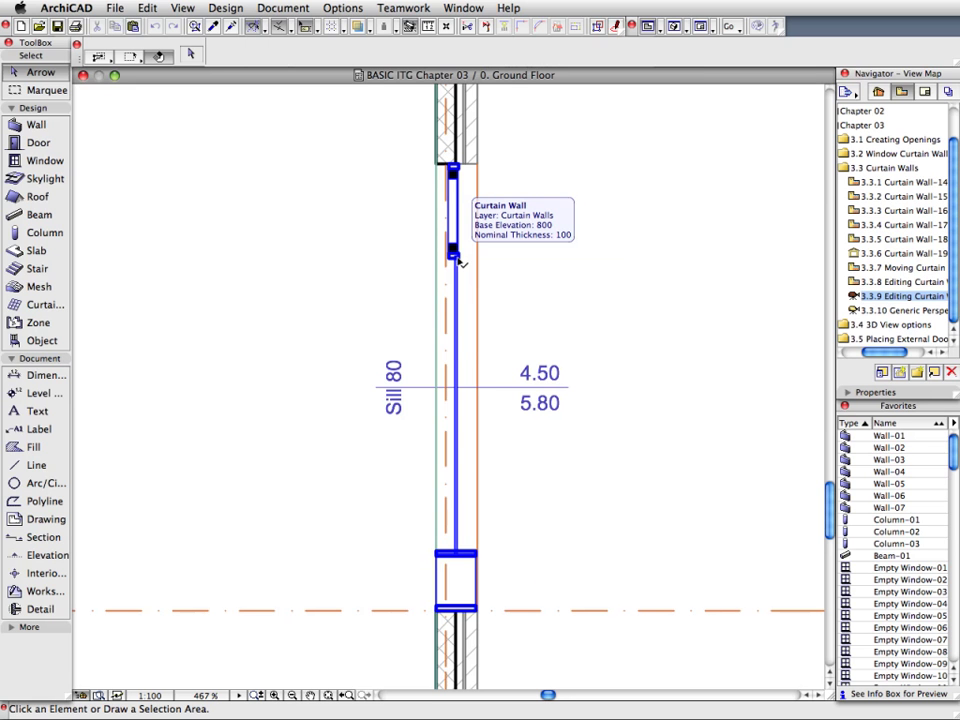
pyautogui.press('Escape')
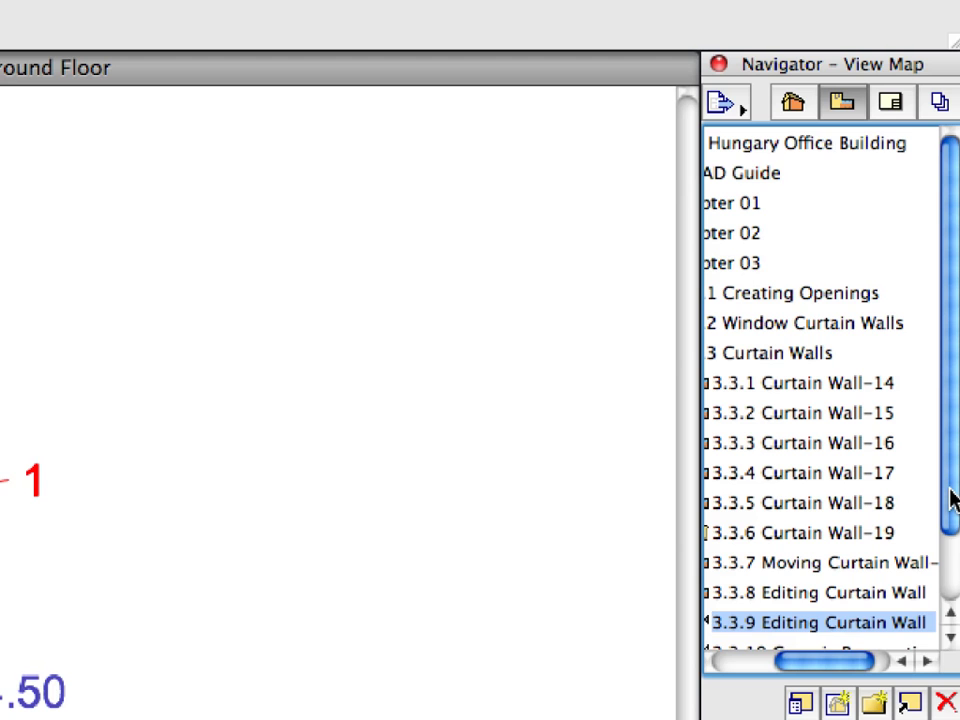
# Open view 3.3.10 Generic Perspective from the Navigator View Map.
pyautogui.moveTo(955, 281); pyautogui.dragTo(956, 311)
pyautogui.click(893, 565)
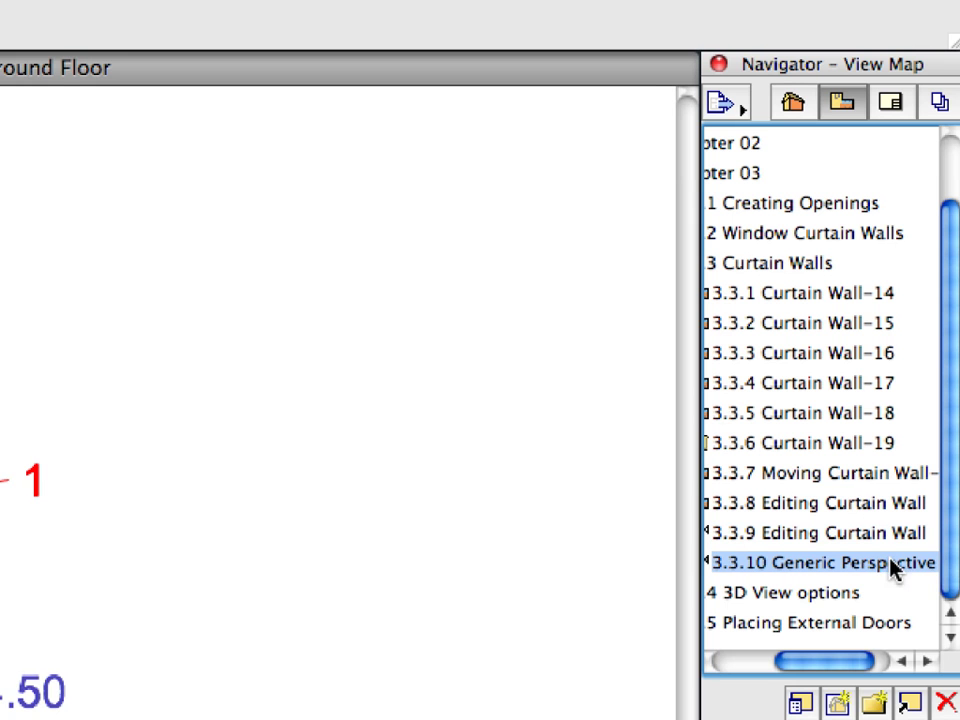
pyautogui.doubleClick(857, 566)
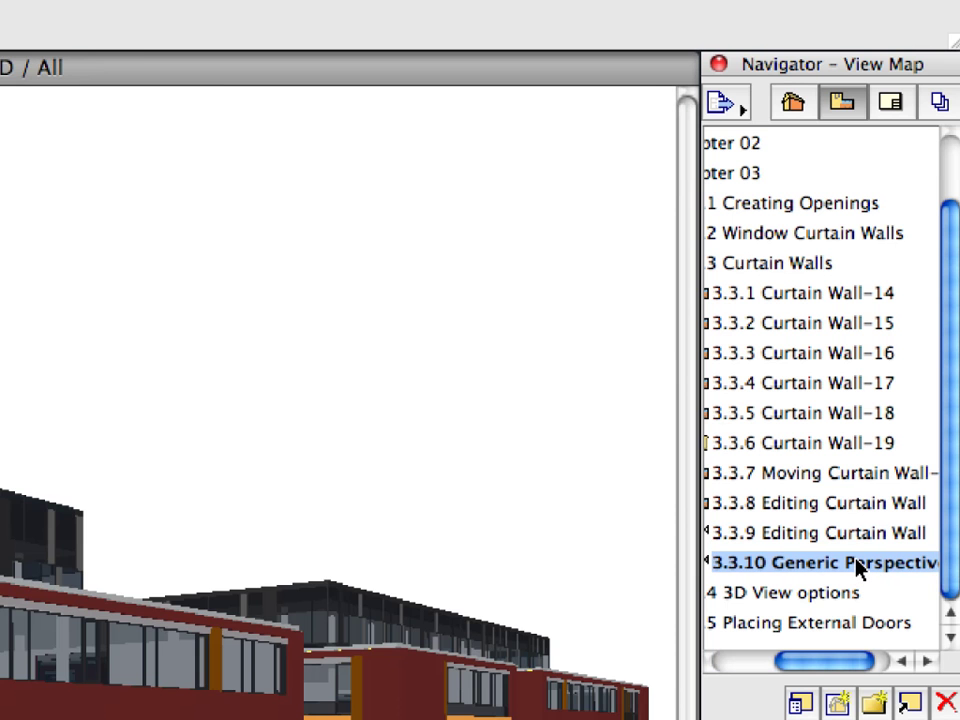